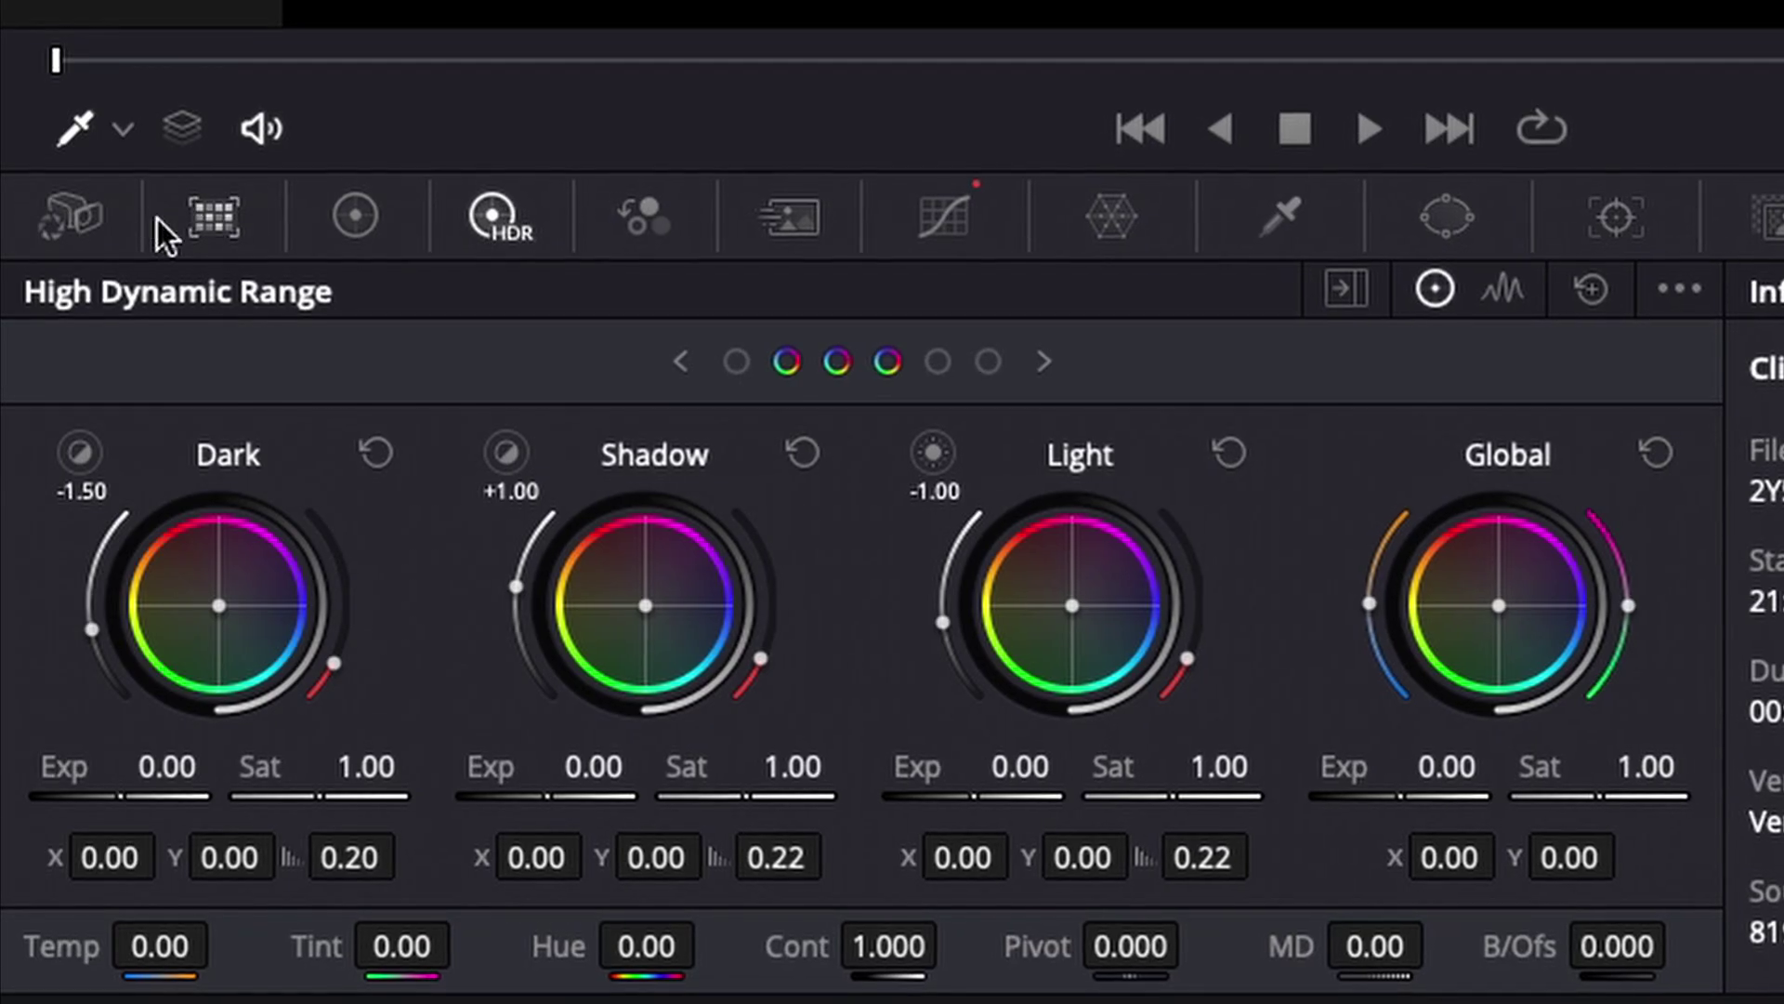
- Show the Canon RAW clip's Camera Raw settings and open its Decode Quality list
left_click(39, 226)
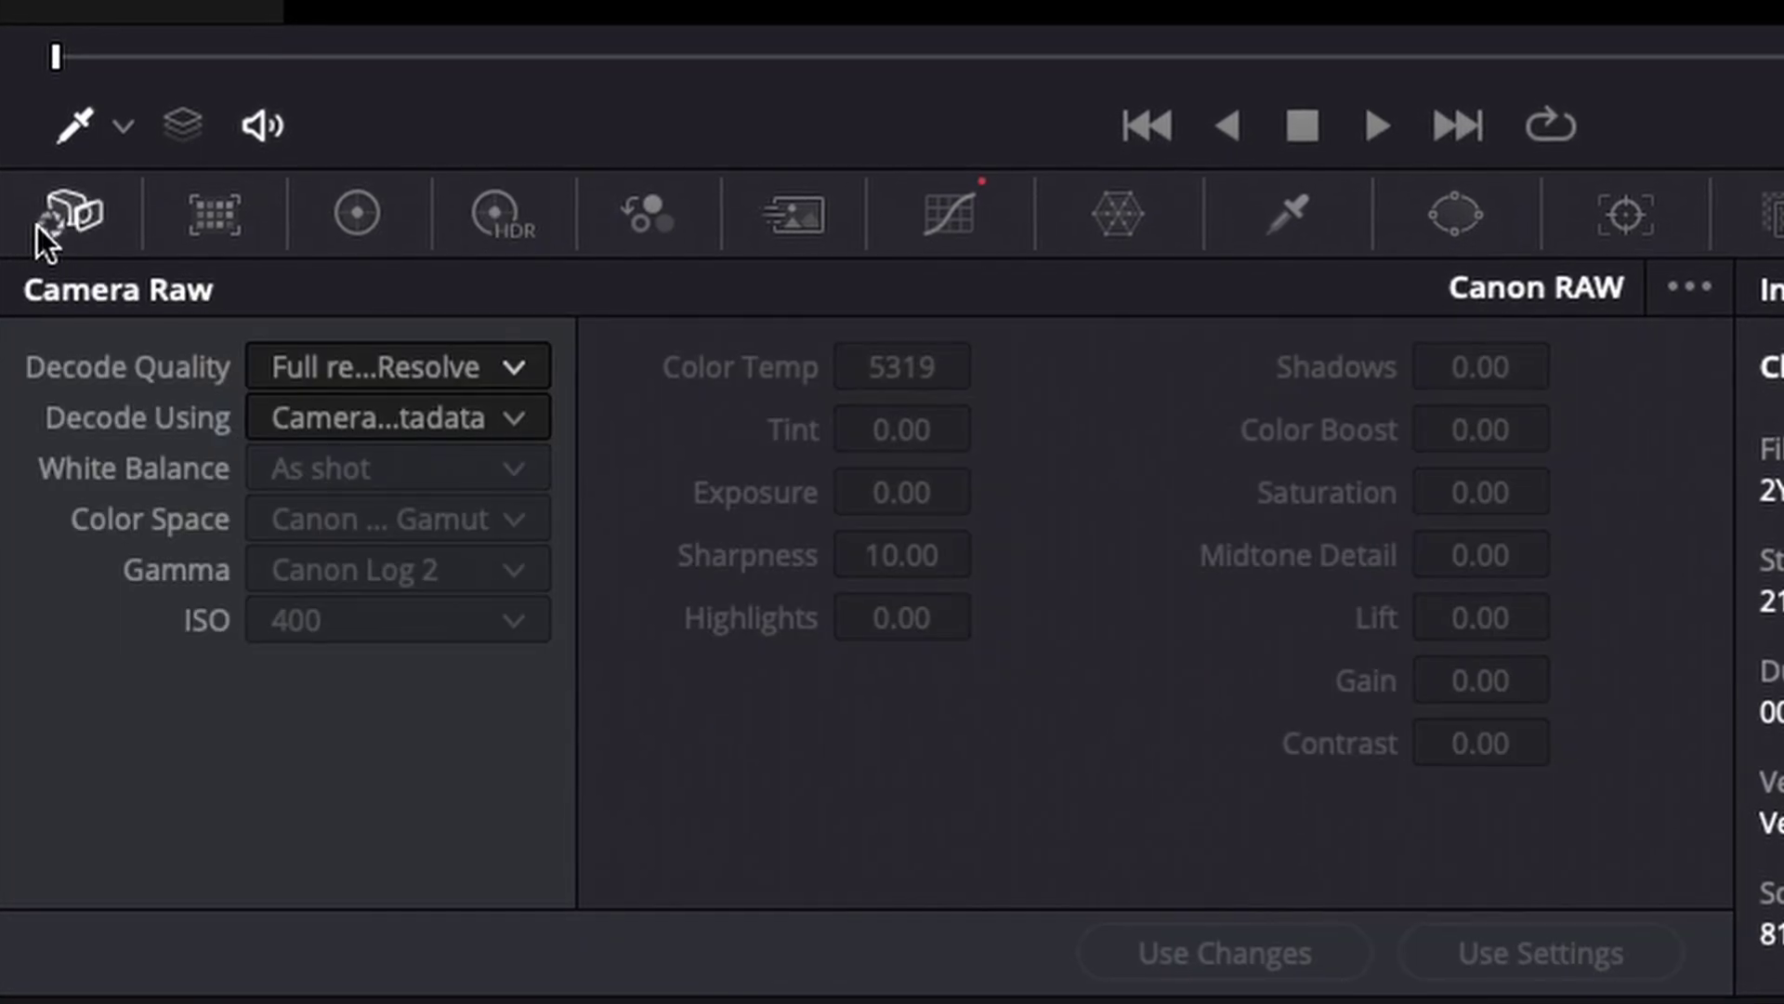
left_click(515, 372)
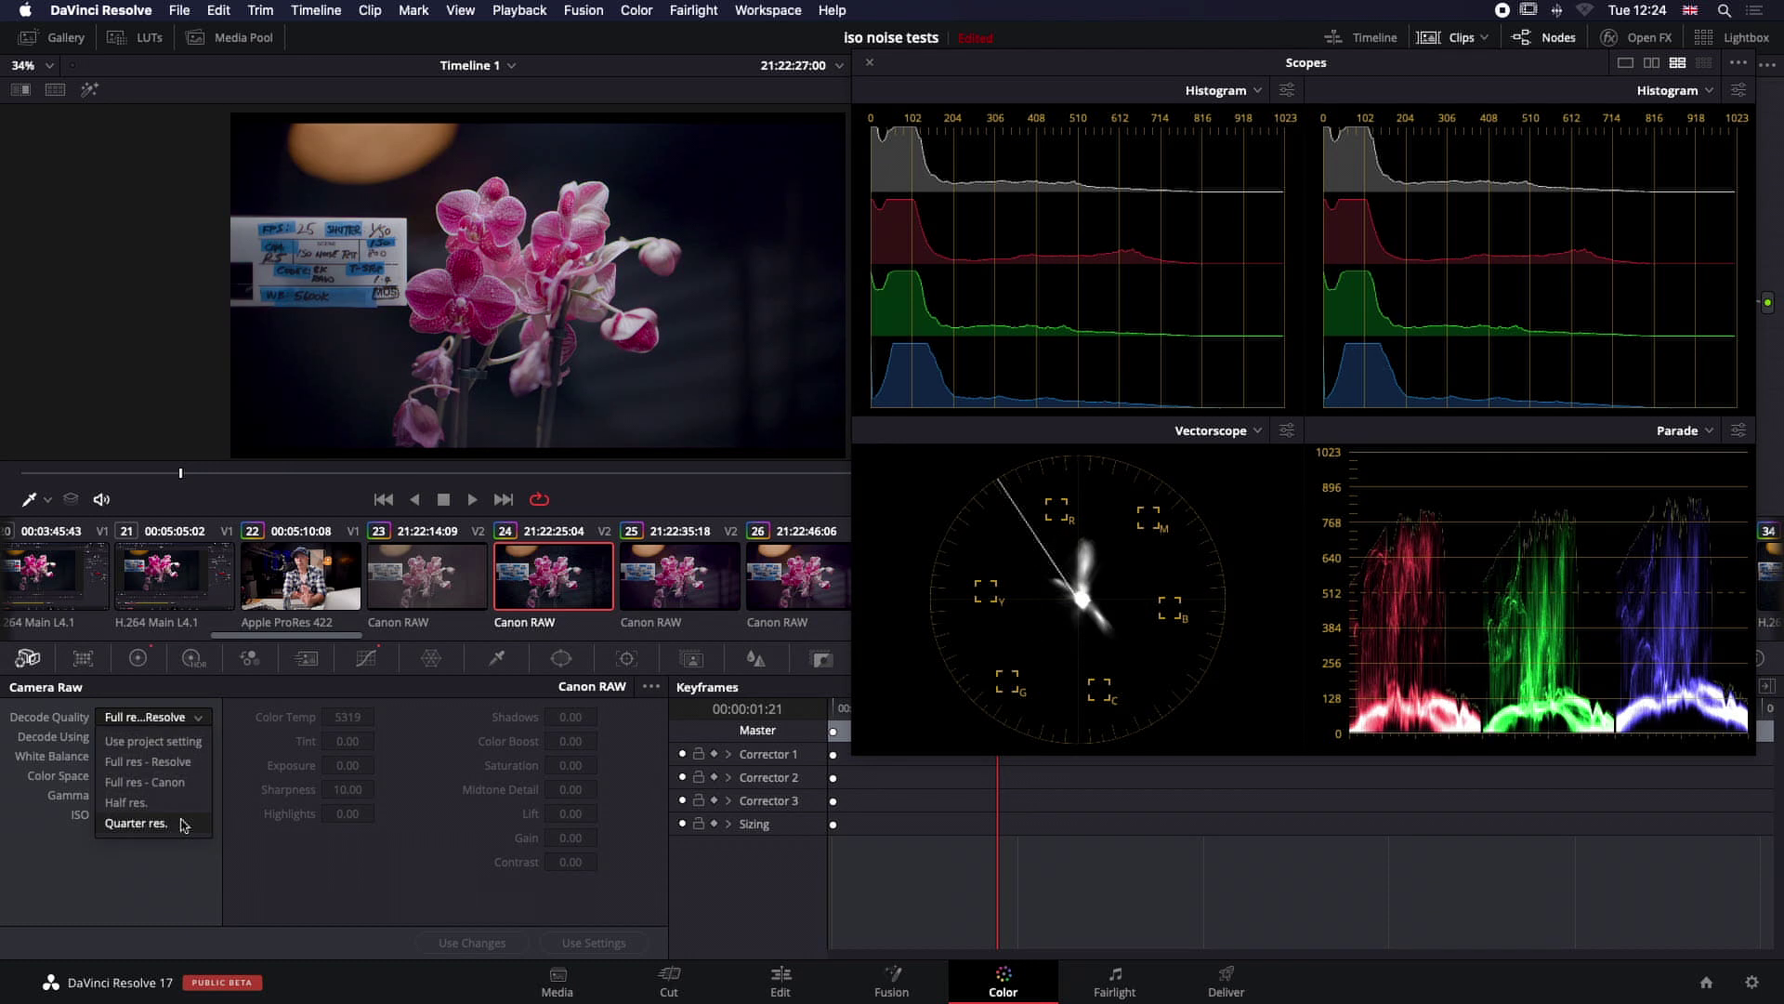
- Set Decode Quality to Quarter res. and replay the clip to watch frame and colour shifts
left_click(135, 823)
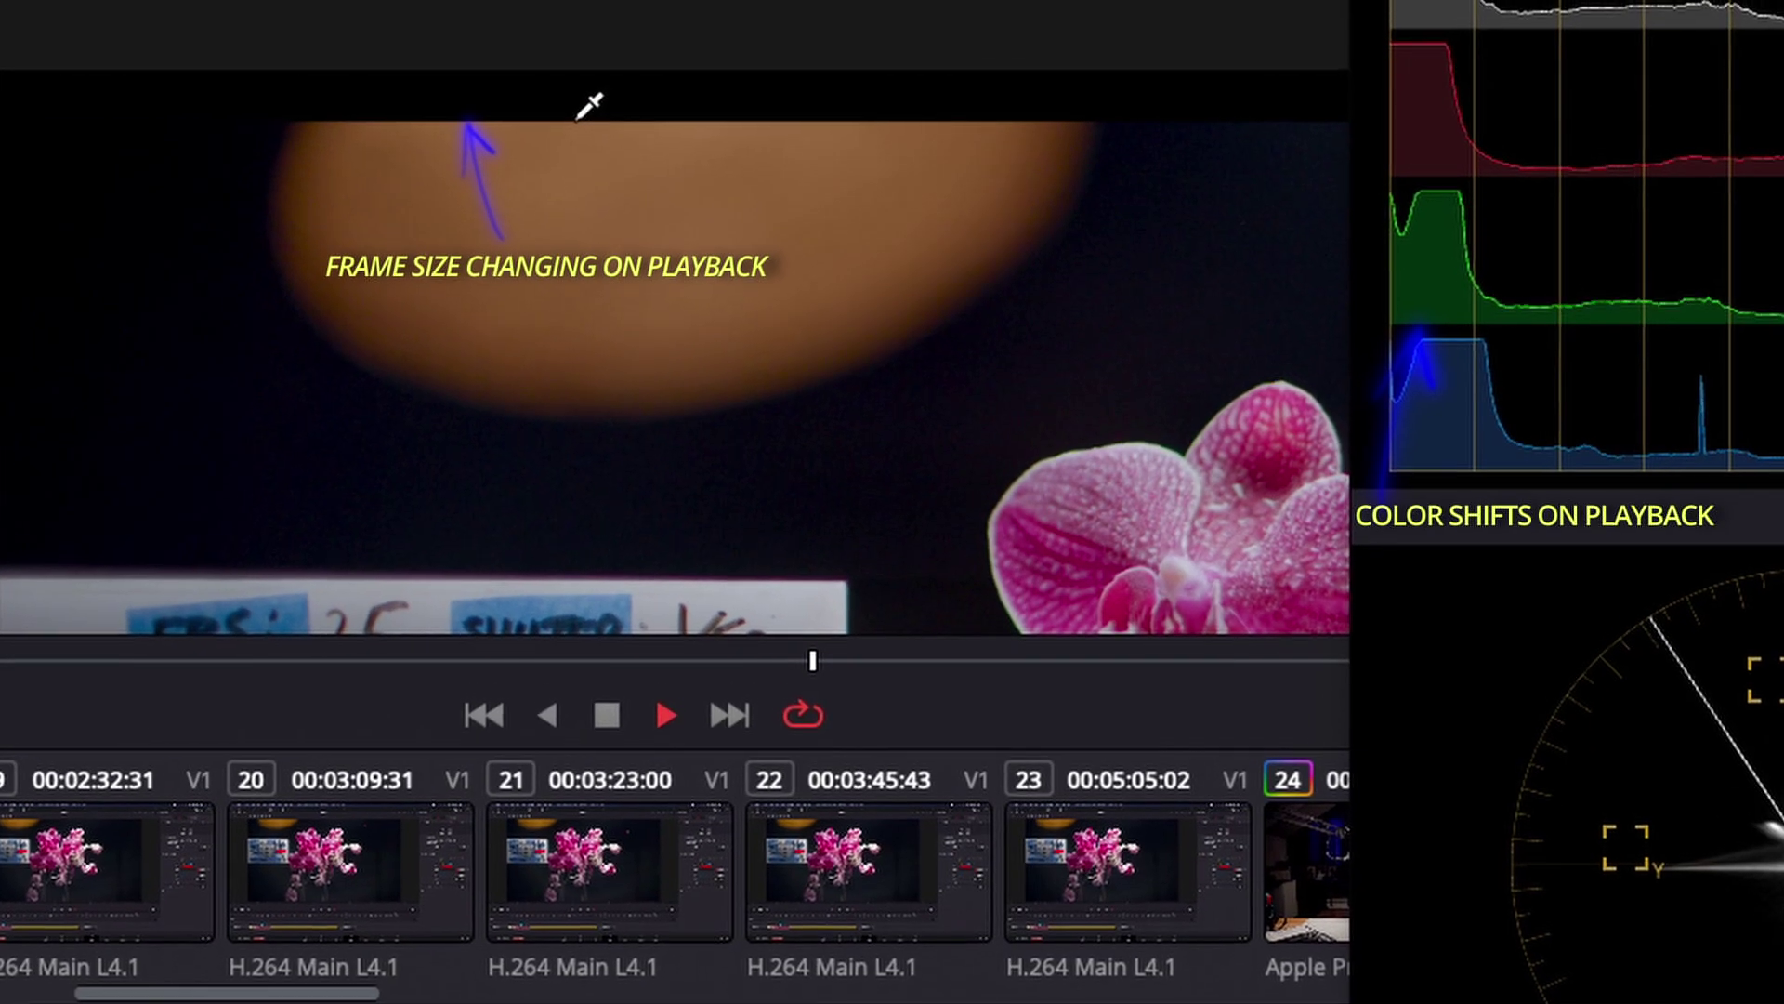
key("space")
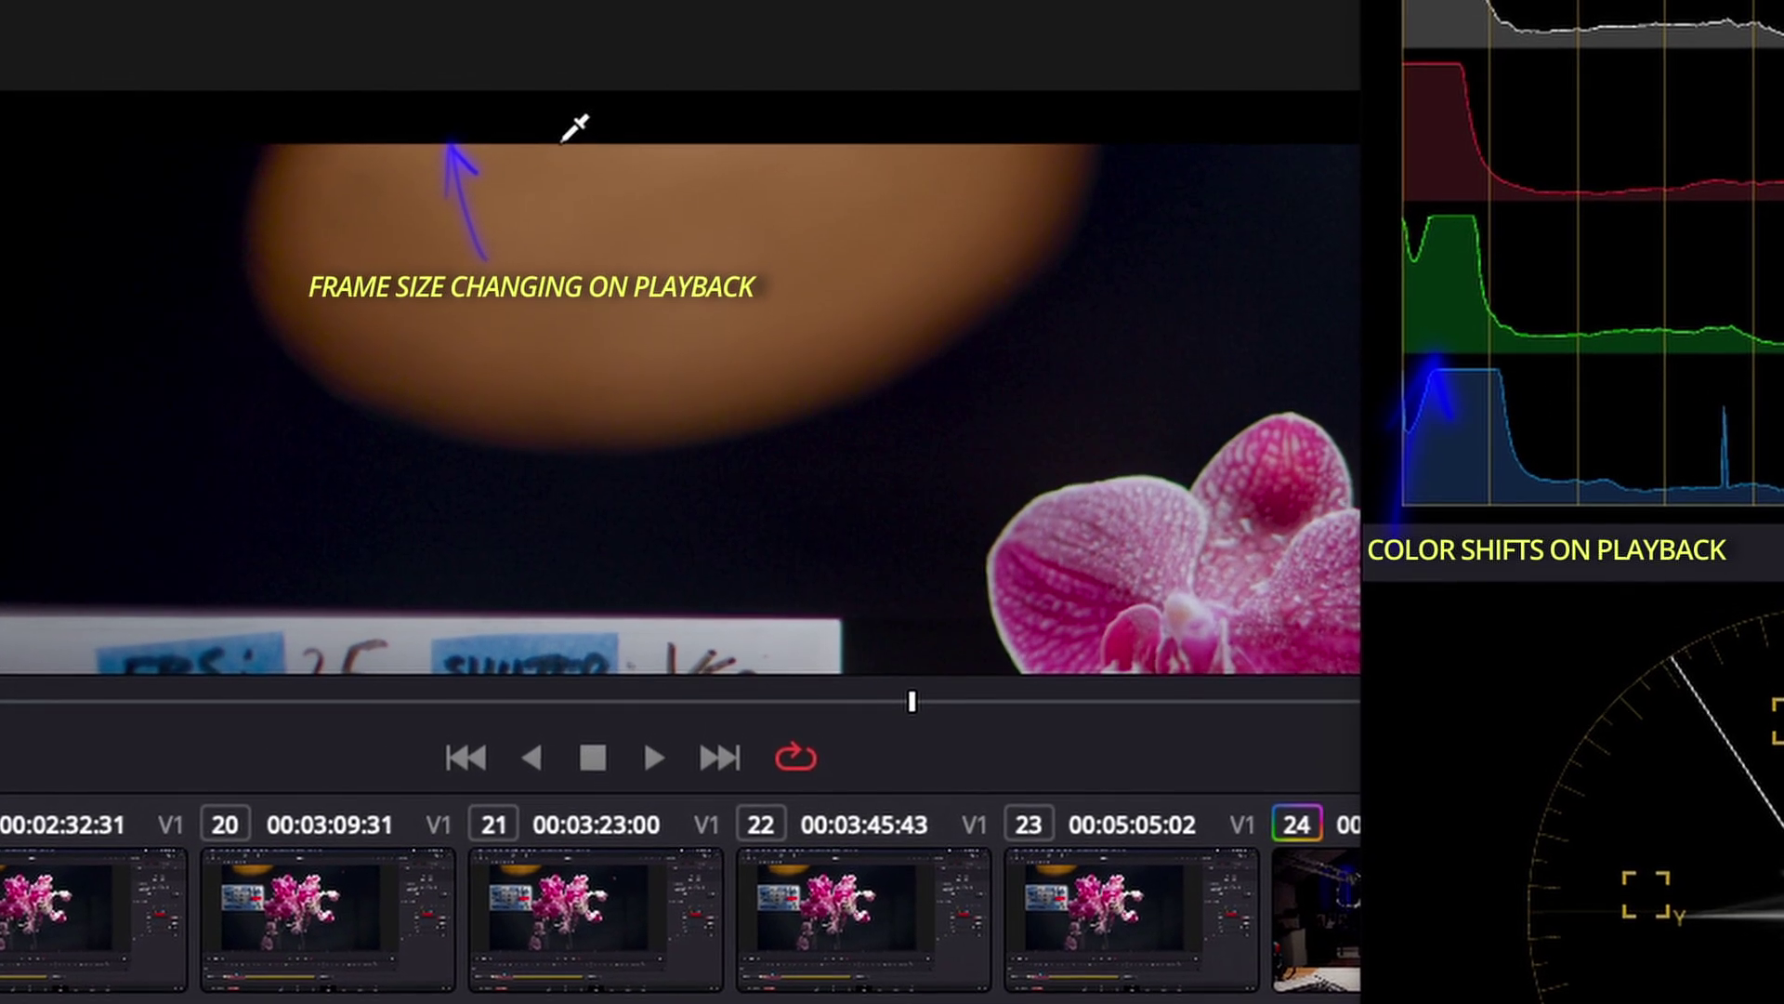
key("space")
key("space")
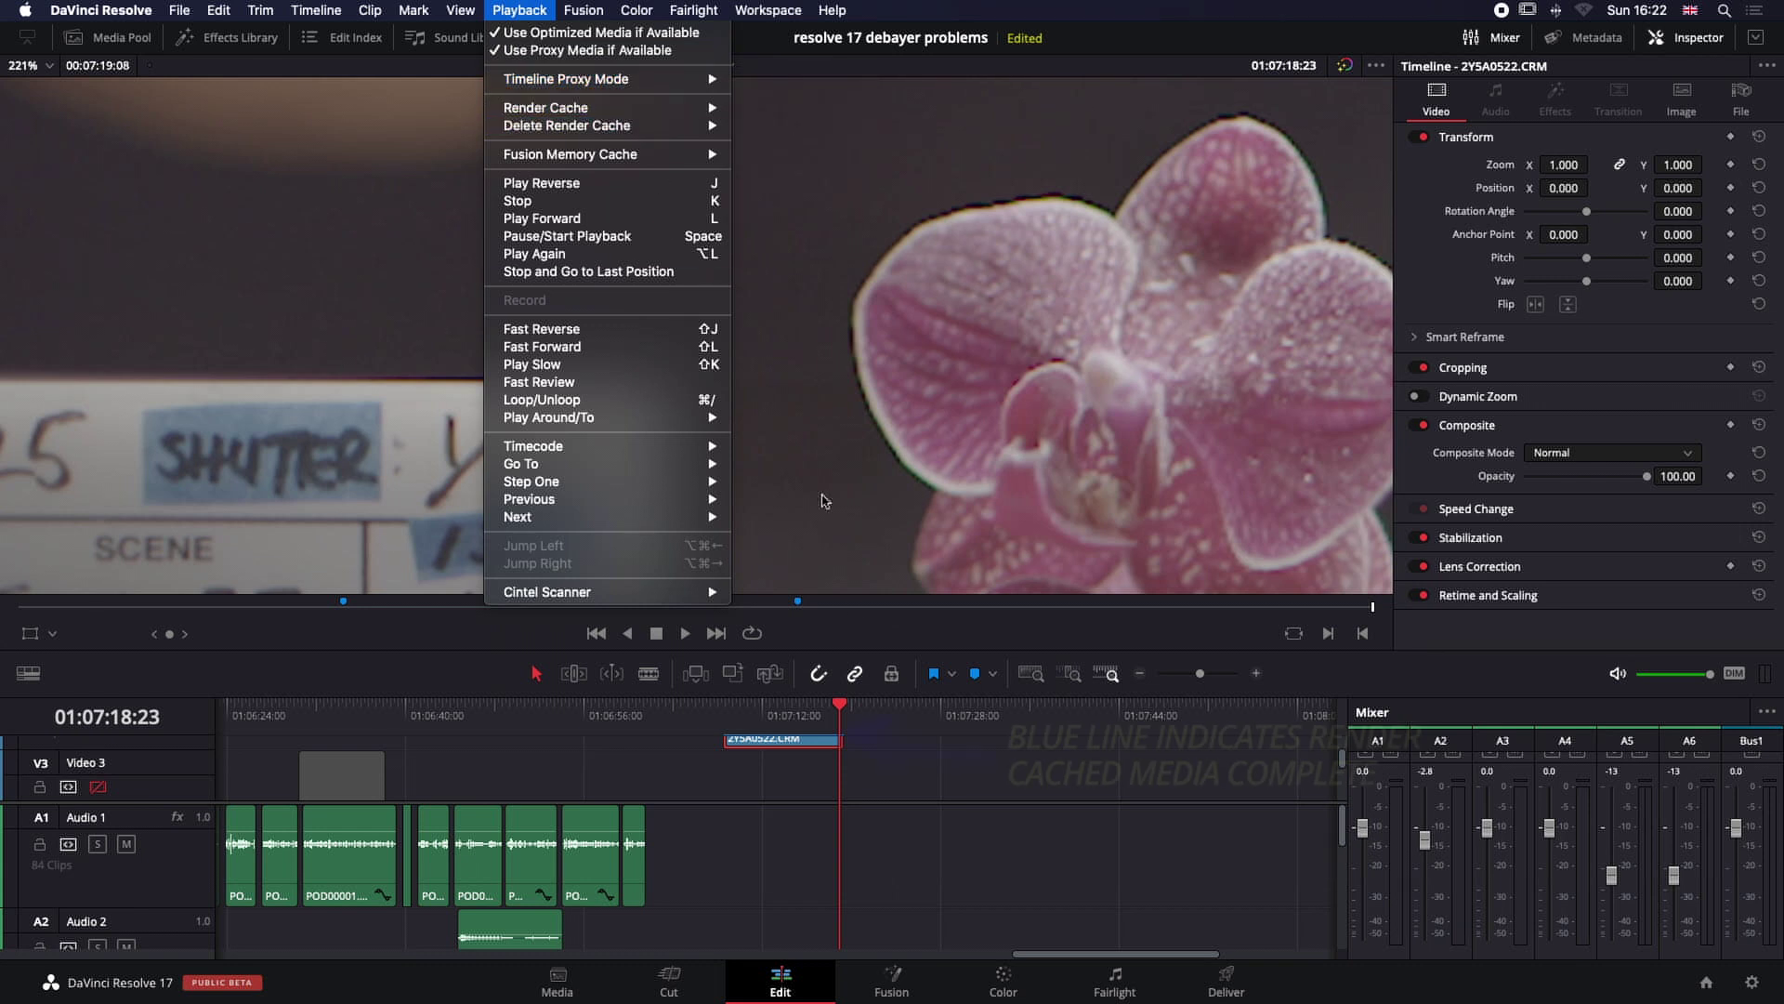
- Close the Playback menu and move the playhead earlier in the timeline
left_click(887, 769)
left_click(725, 706)
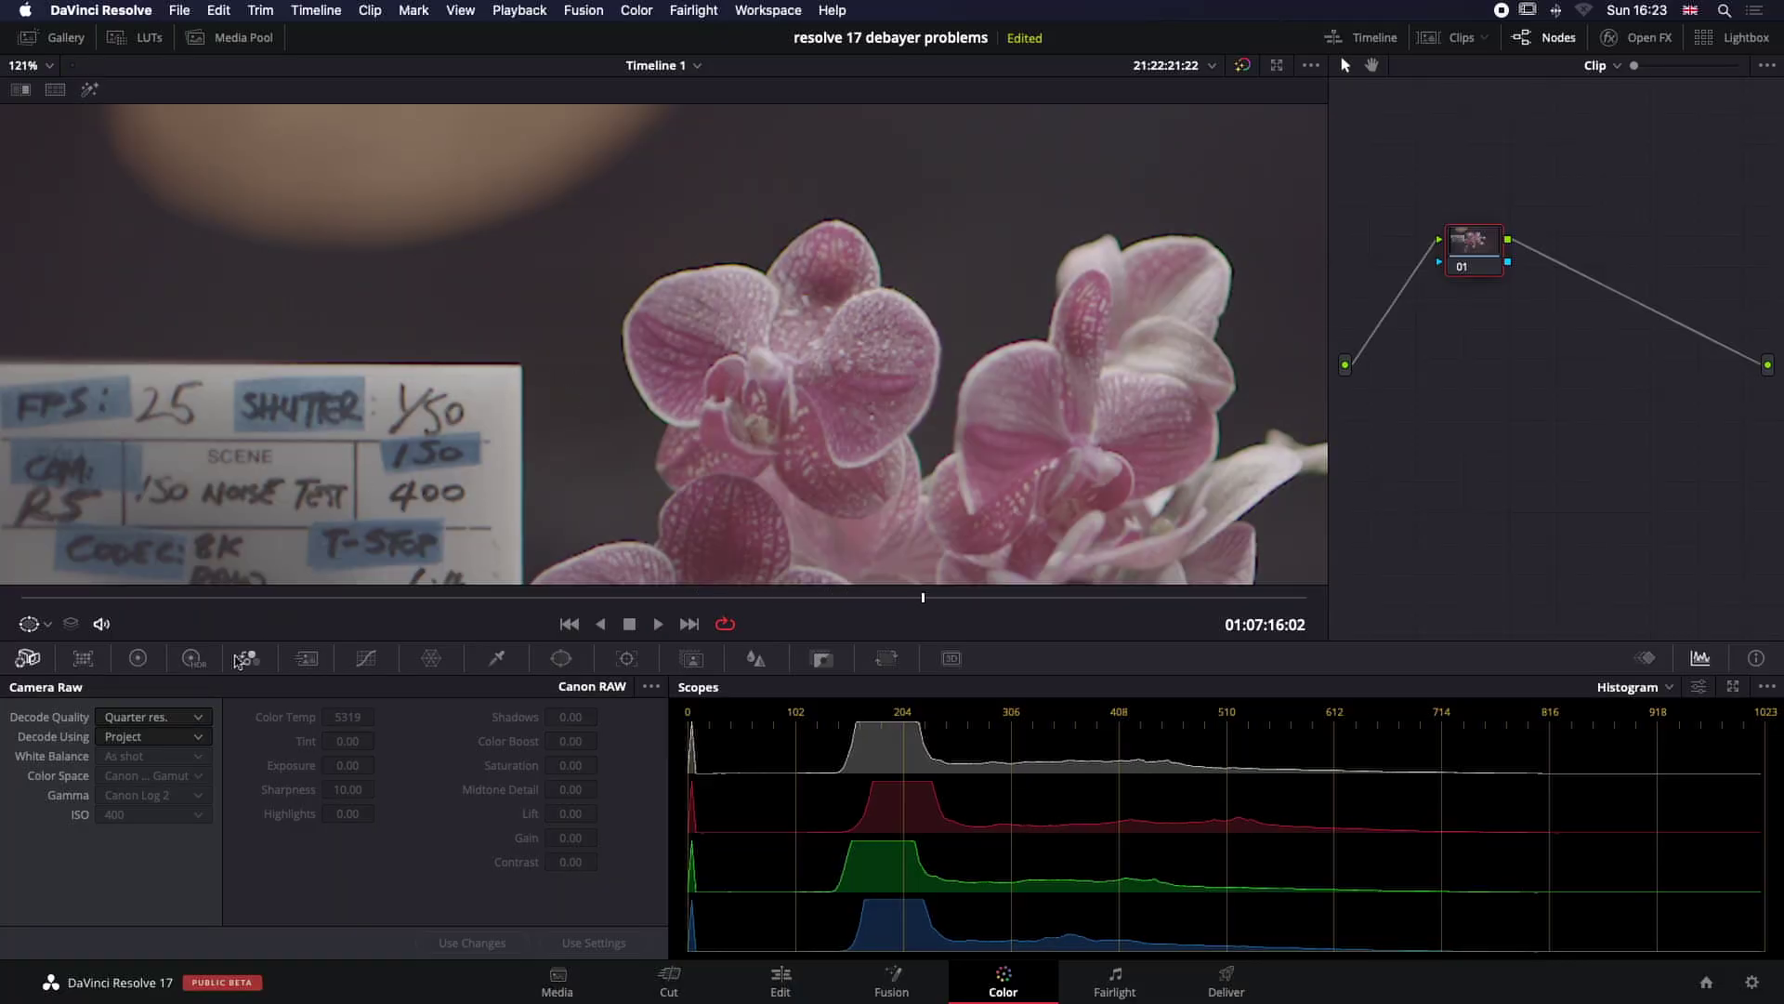
- Untick Use Optimized Media if Available and Use Proxy Media if Available under Playback
left_click(514, 11)
left_click(532, 37)
left_click(523, 17)
left_click(520, 54)
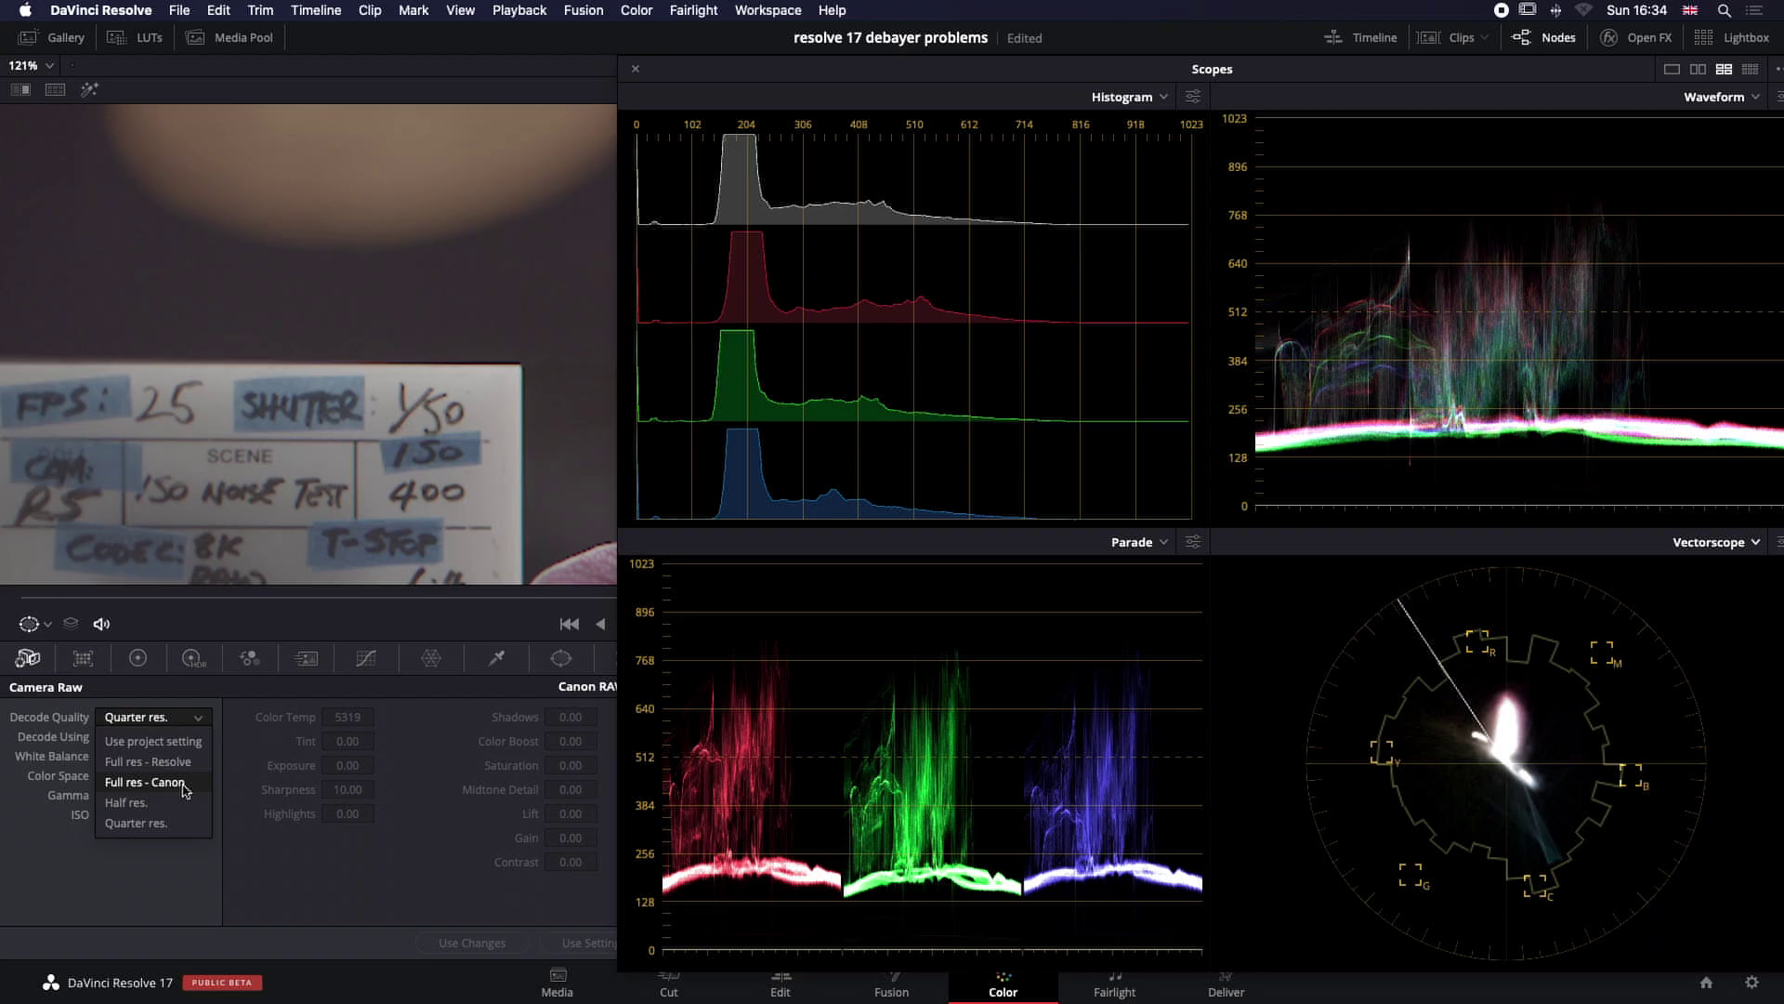
- Toggle Decode Quality between Full res - Canon and Quarter res. to compare the scopes, then open the Playback menu
left_click(186, 791)
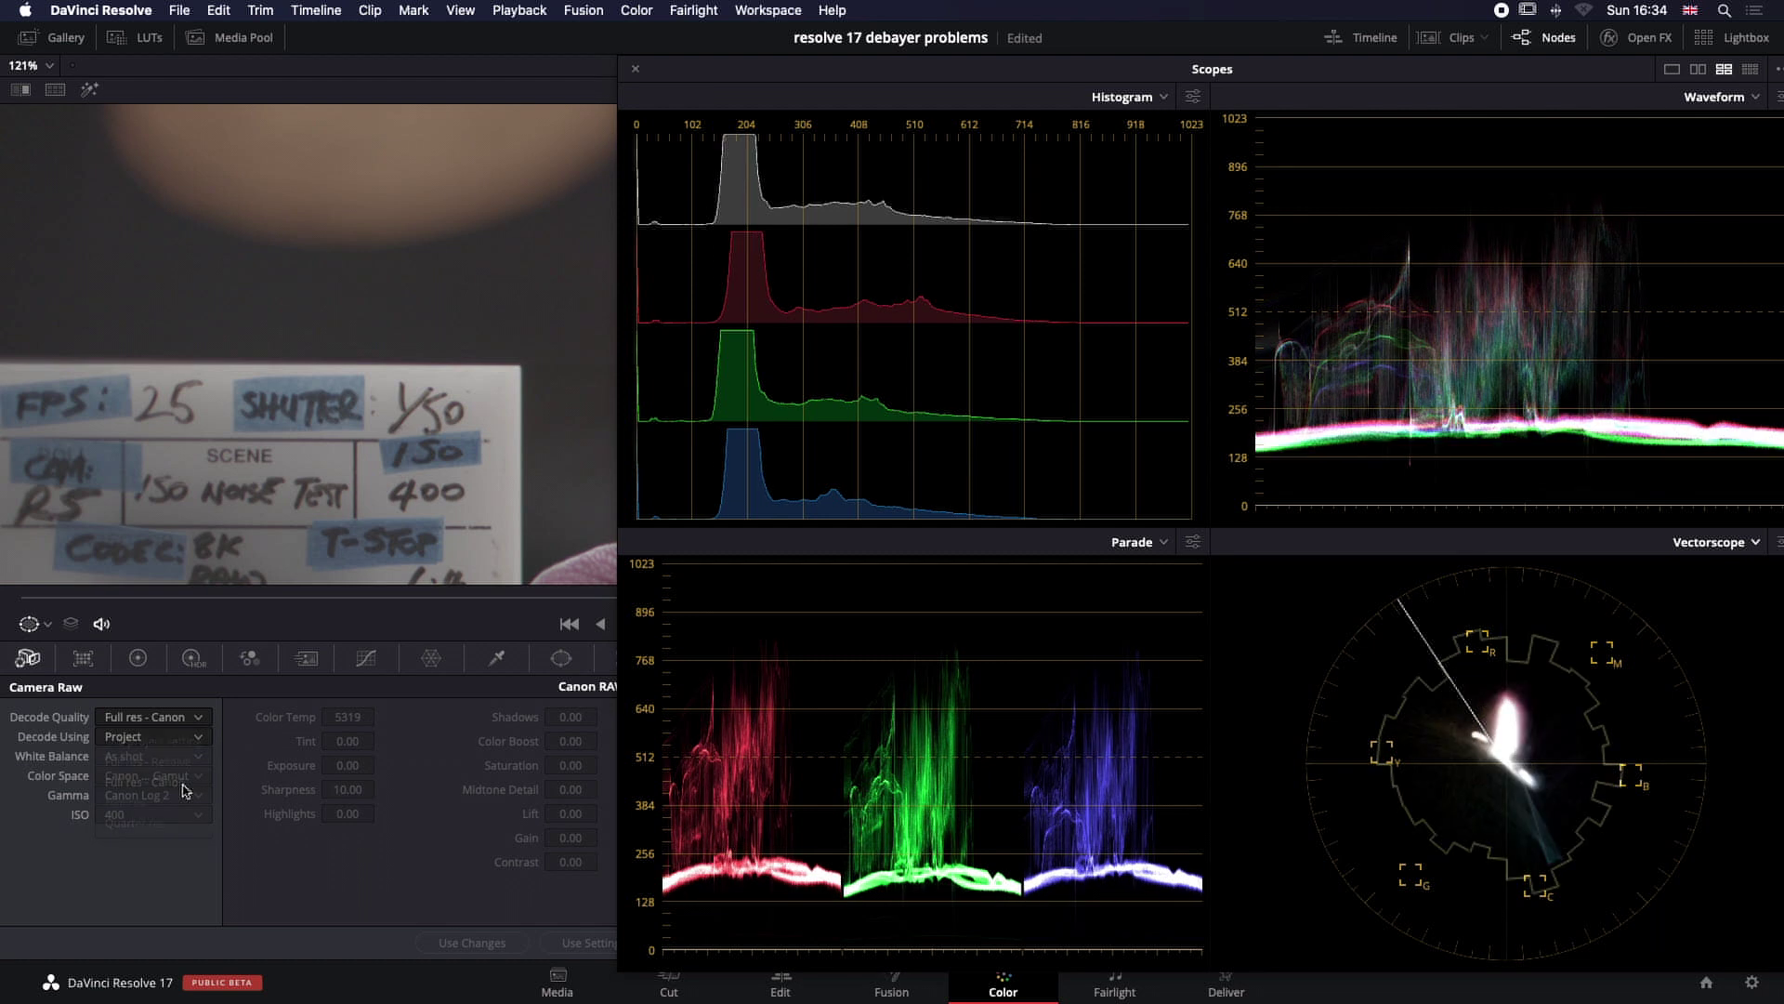
left_click(153, 717)
left_click(136, 822)
left_click(154, 716)
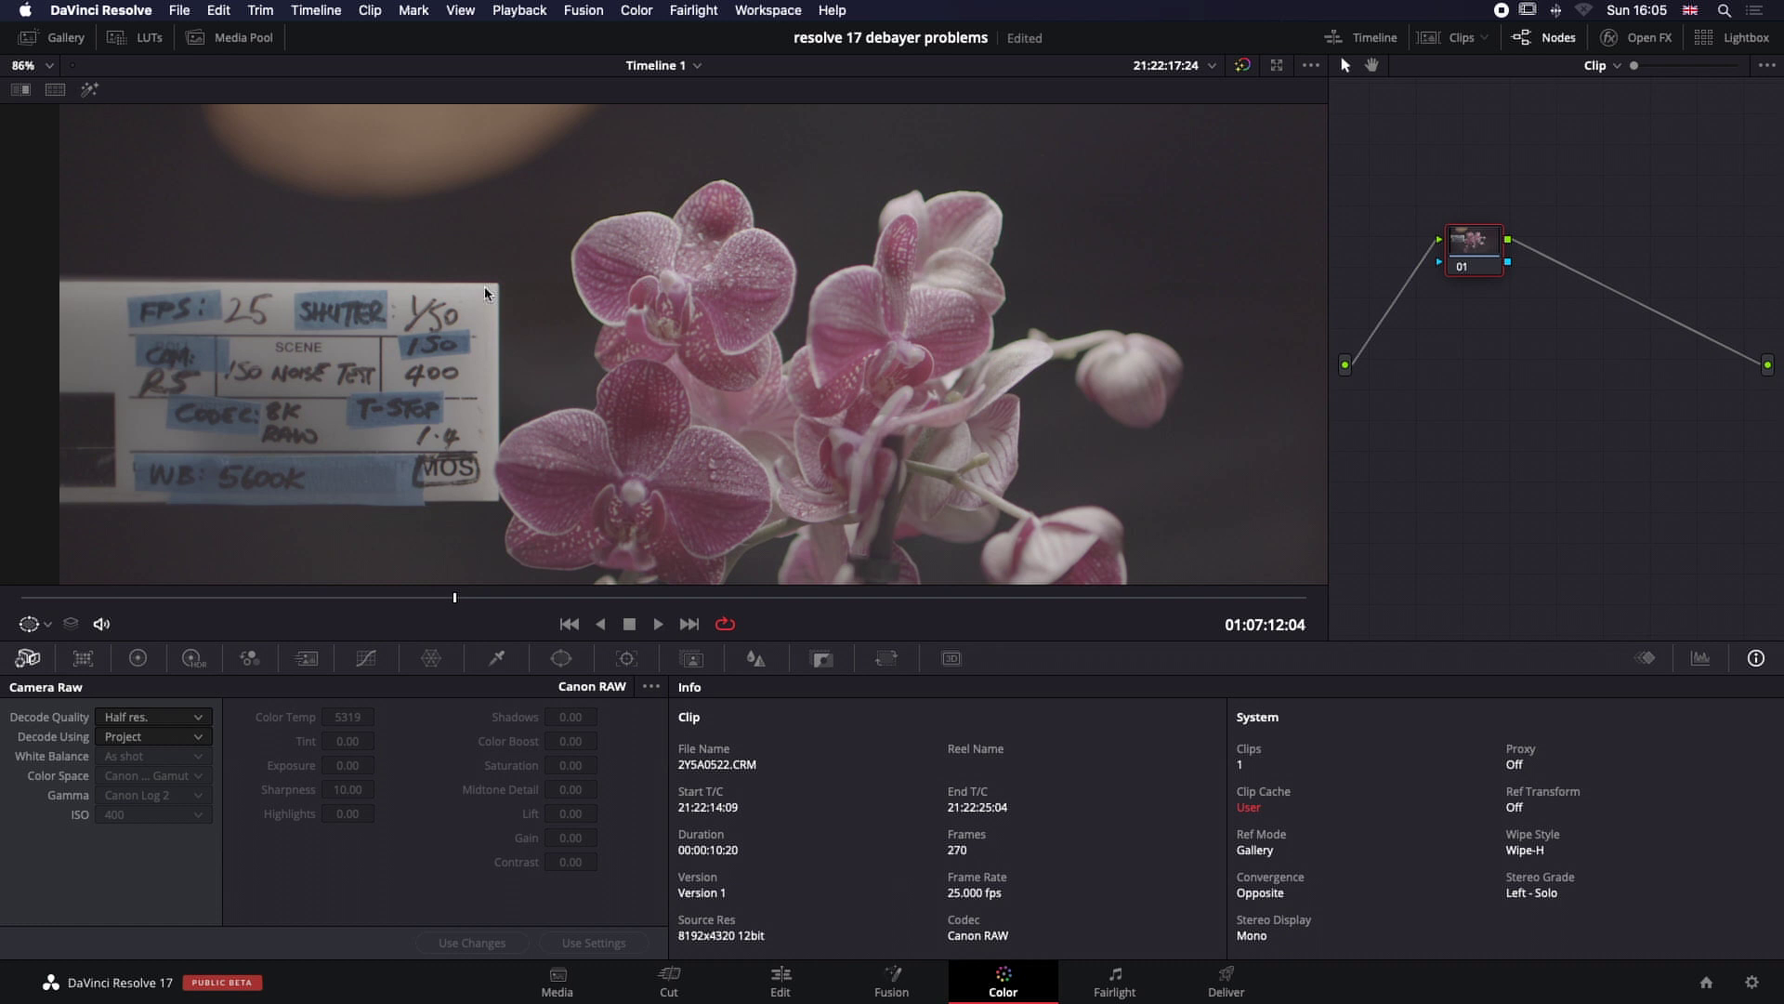
scroll(485, 294, "up", 5)
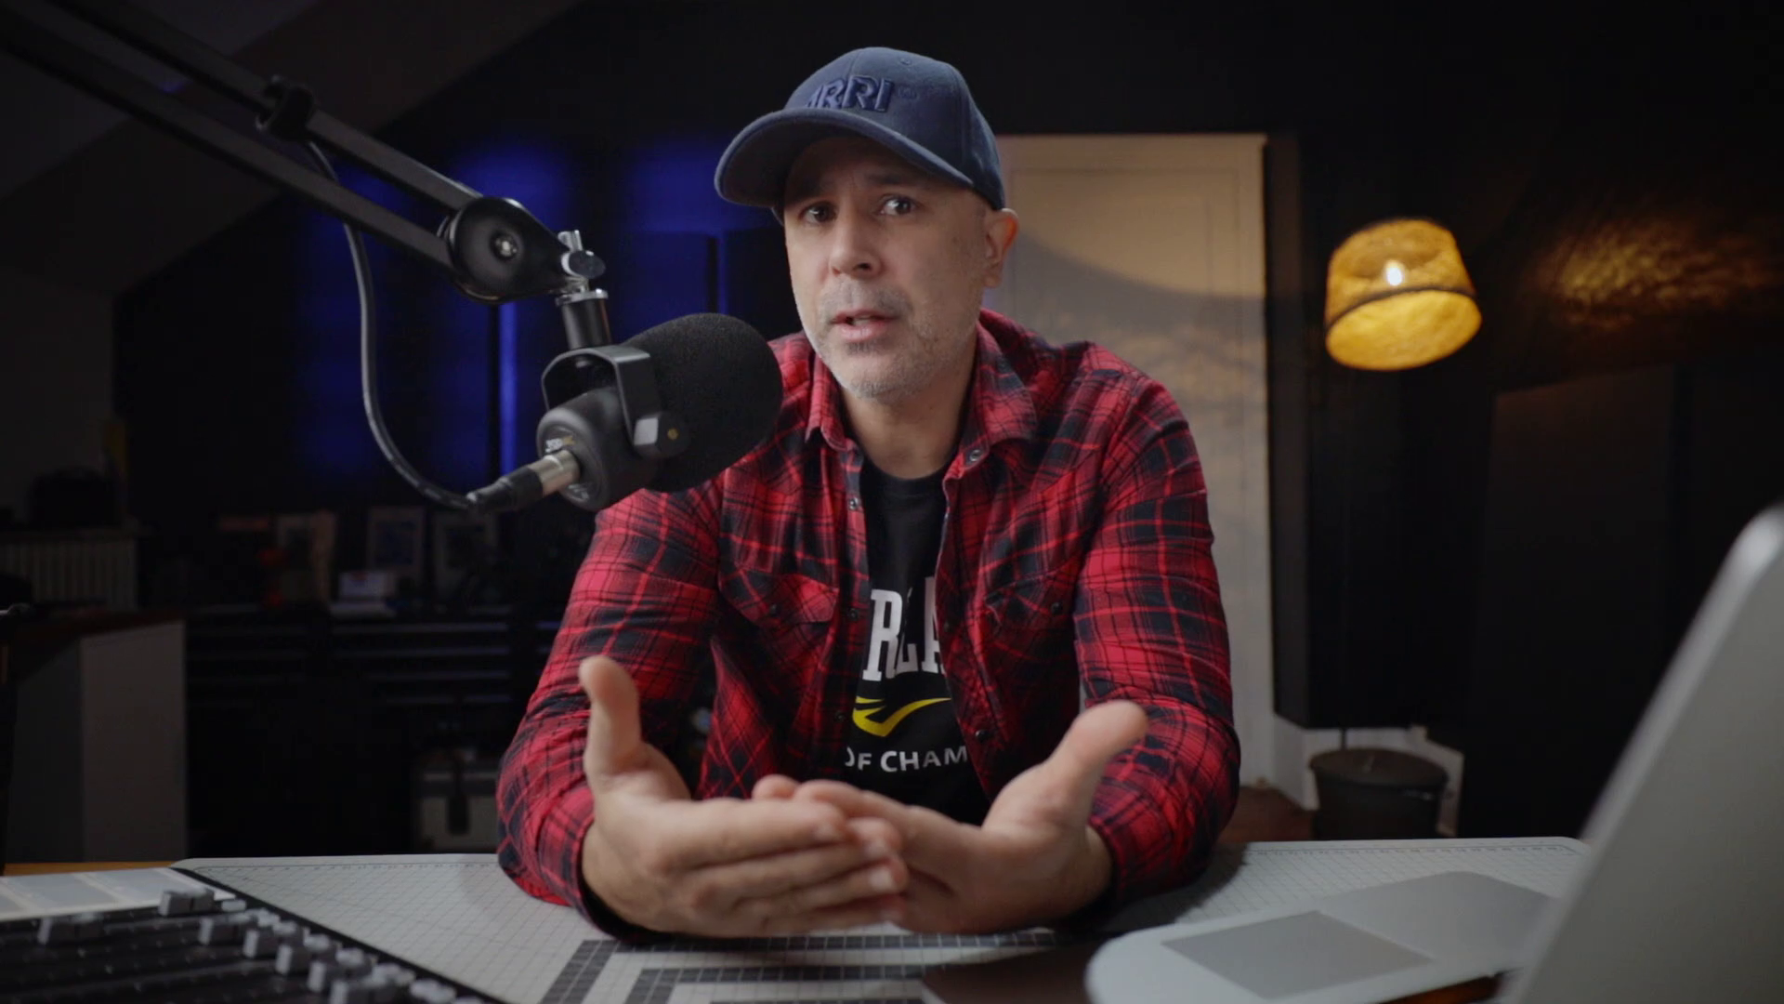
left_click(519, 11)
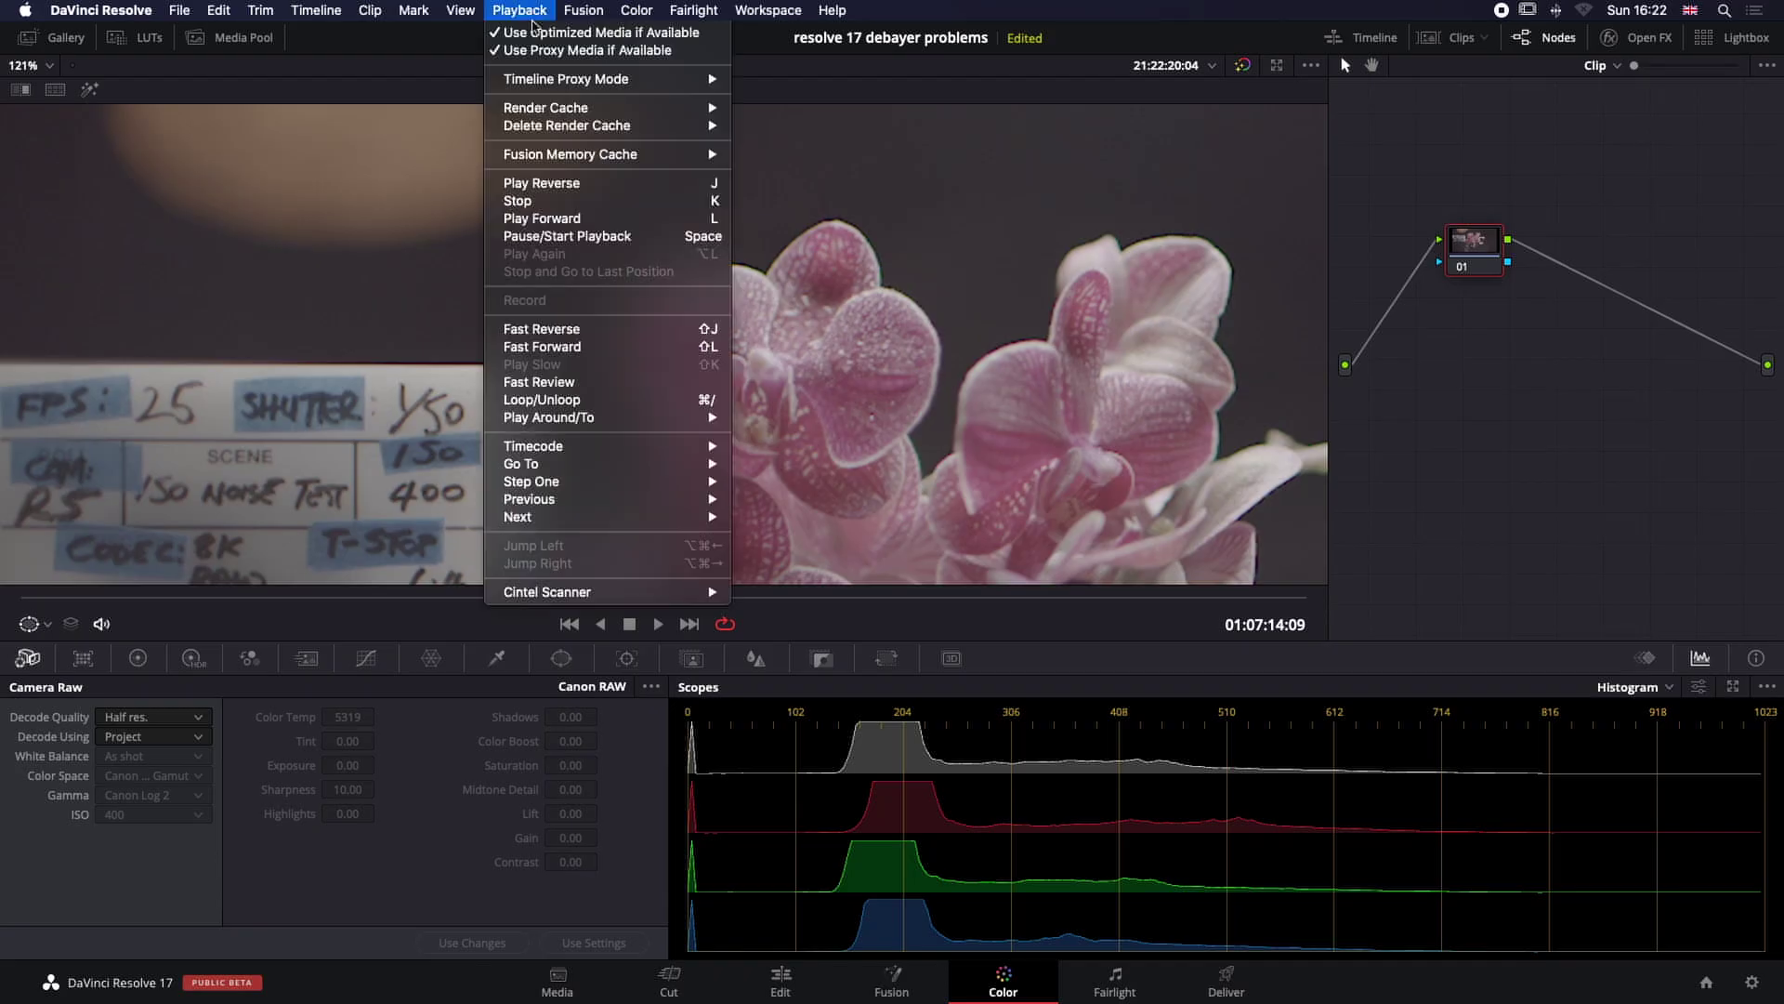
left_click(519, 13)
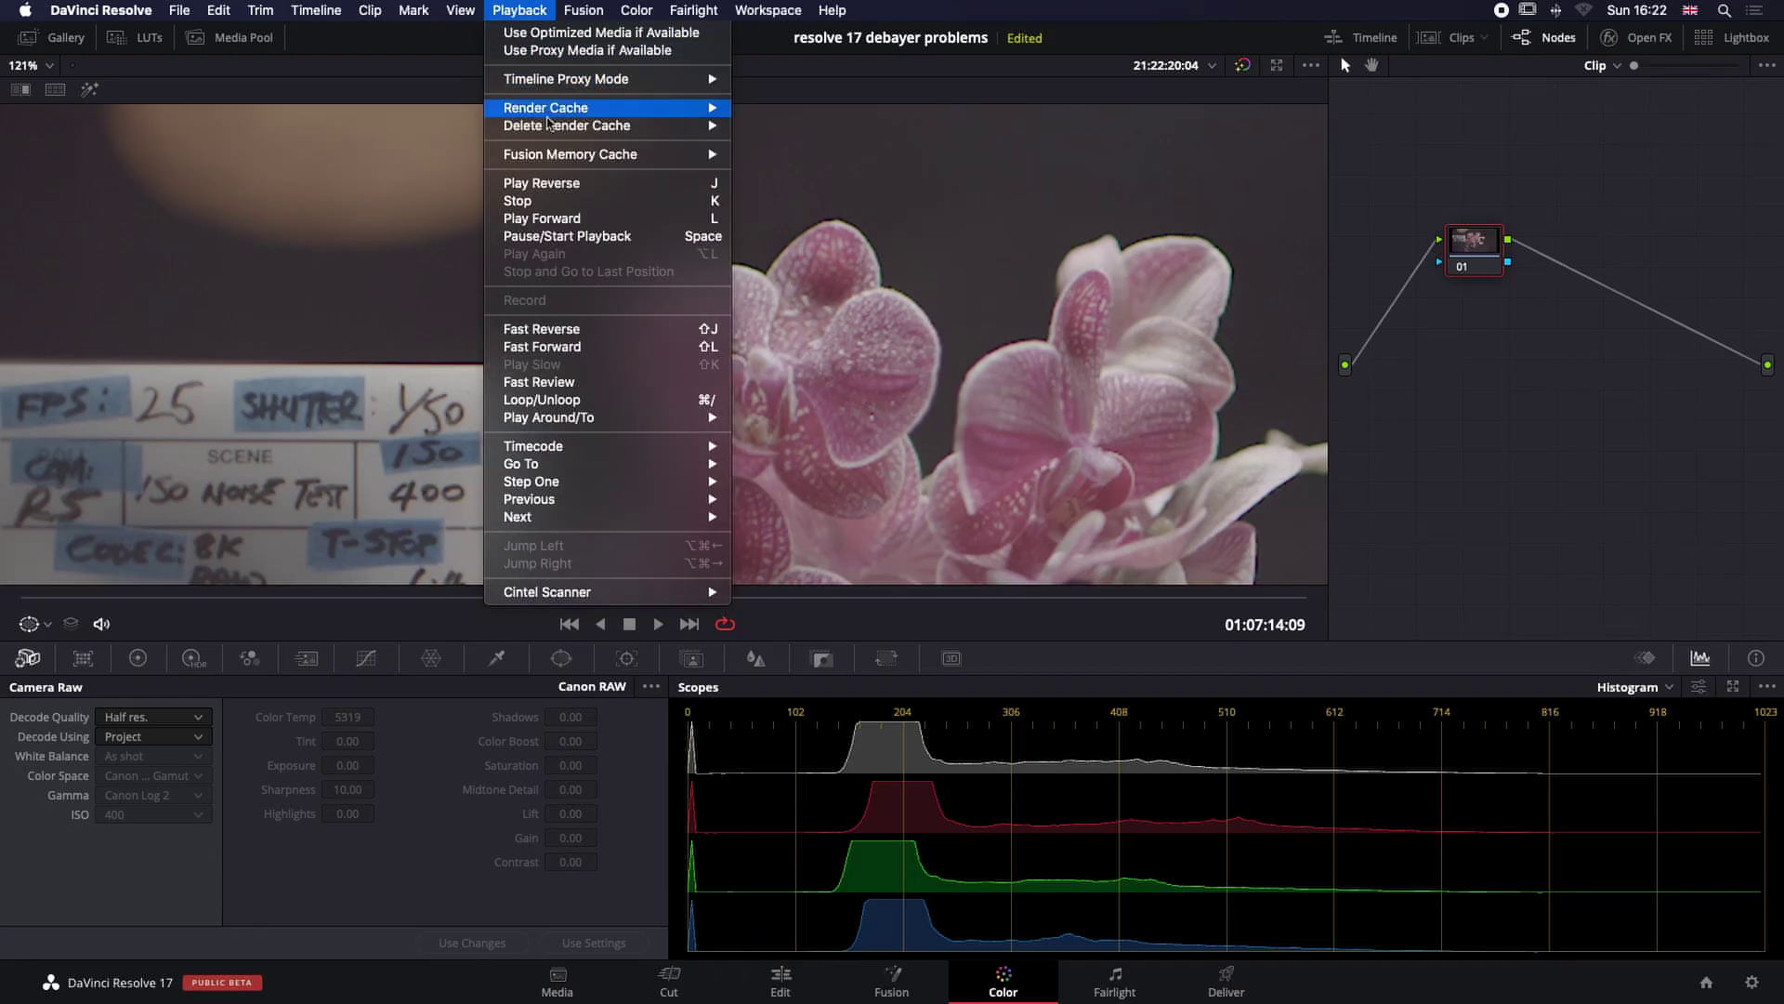
- Set Timeline Proxy Mode to Off and untick optimized and proxy media for the render
left_click(761, 79)
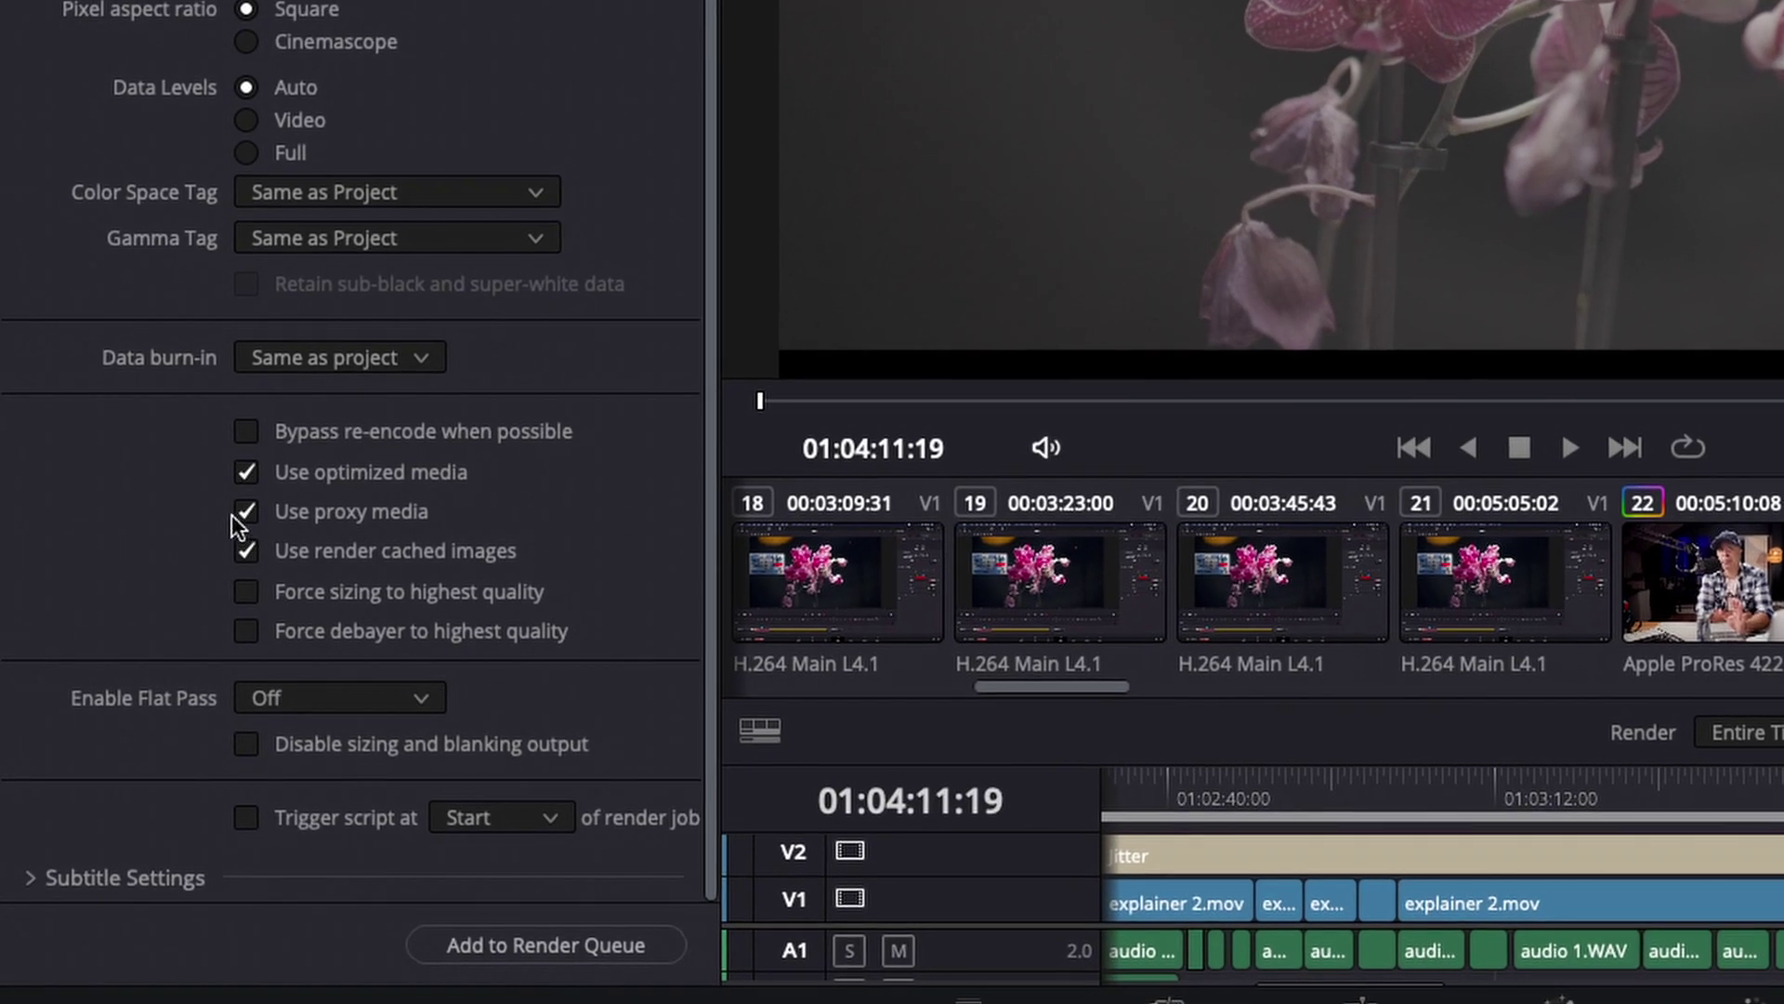
left_click(252, 460)
left_click(253, 500)
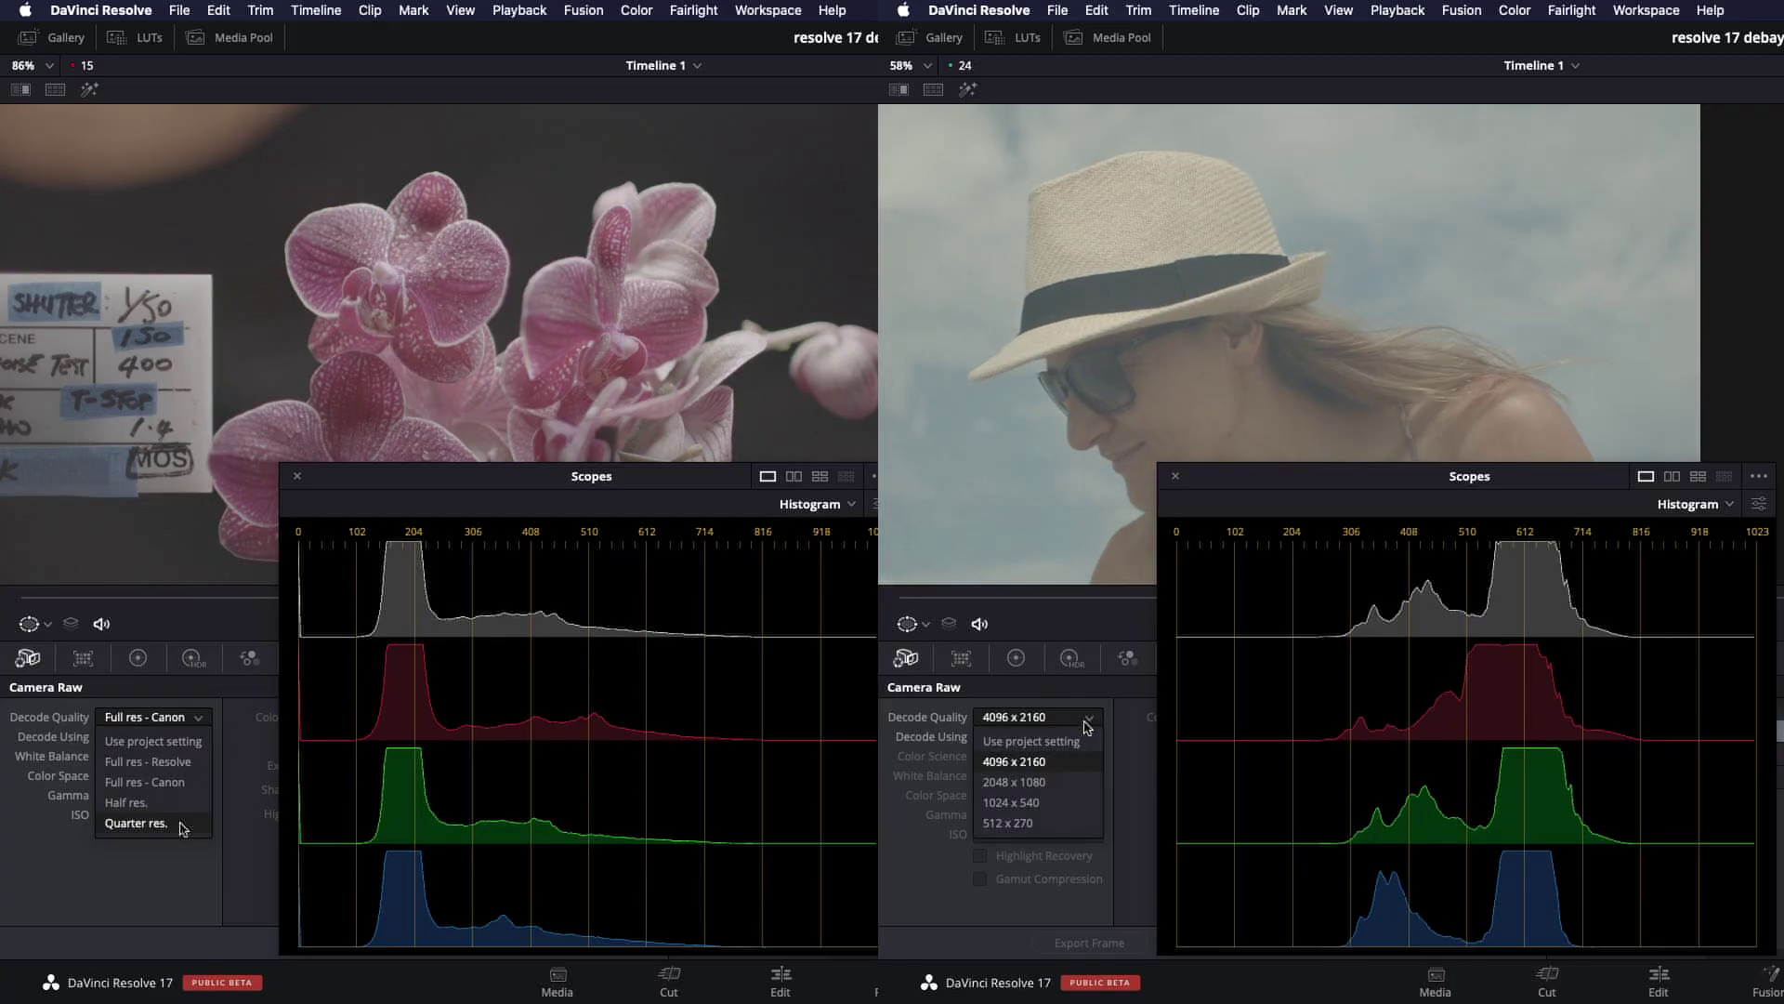
- Set the hat clip to 512 x 270 and switch the orchid clip between Full res - Canon and Quarter res
left_click(1058, 823)
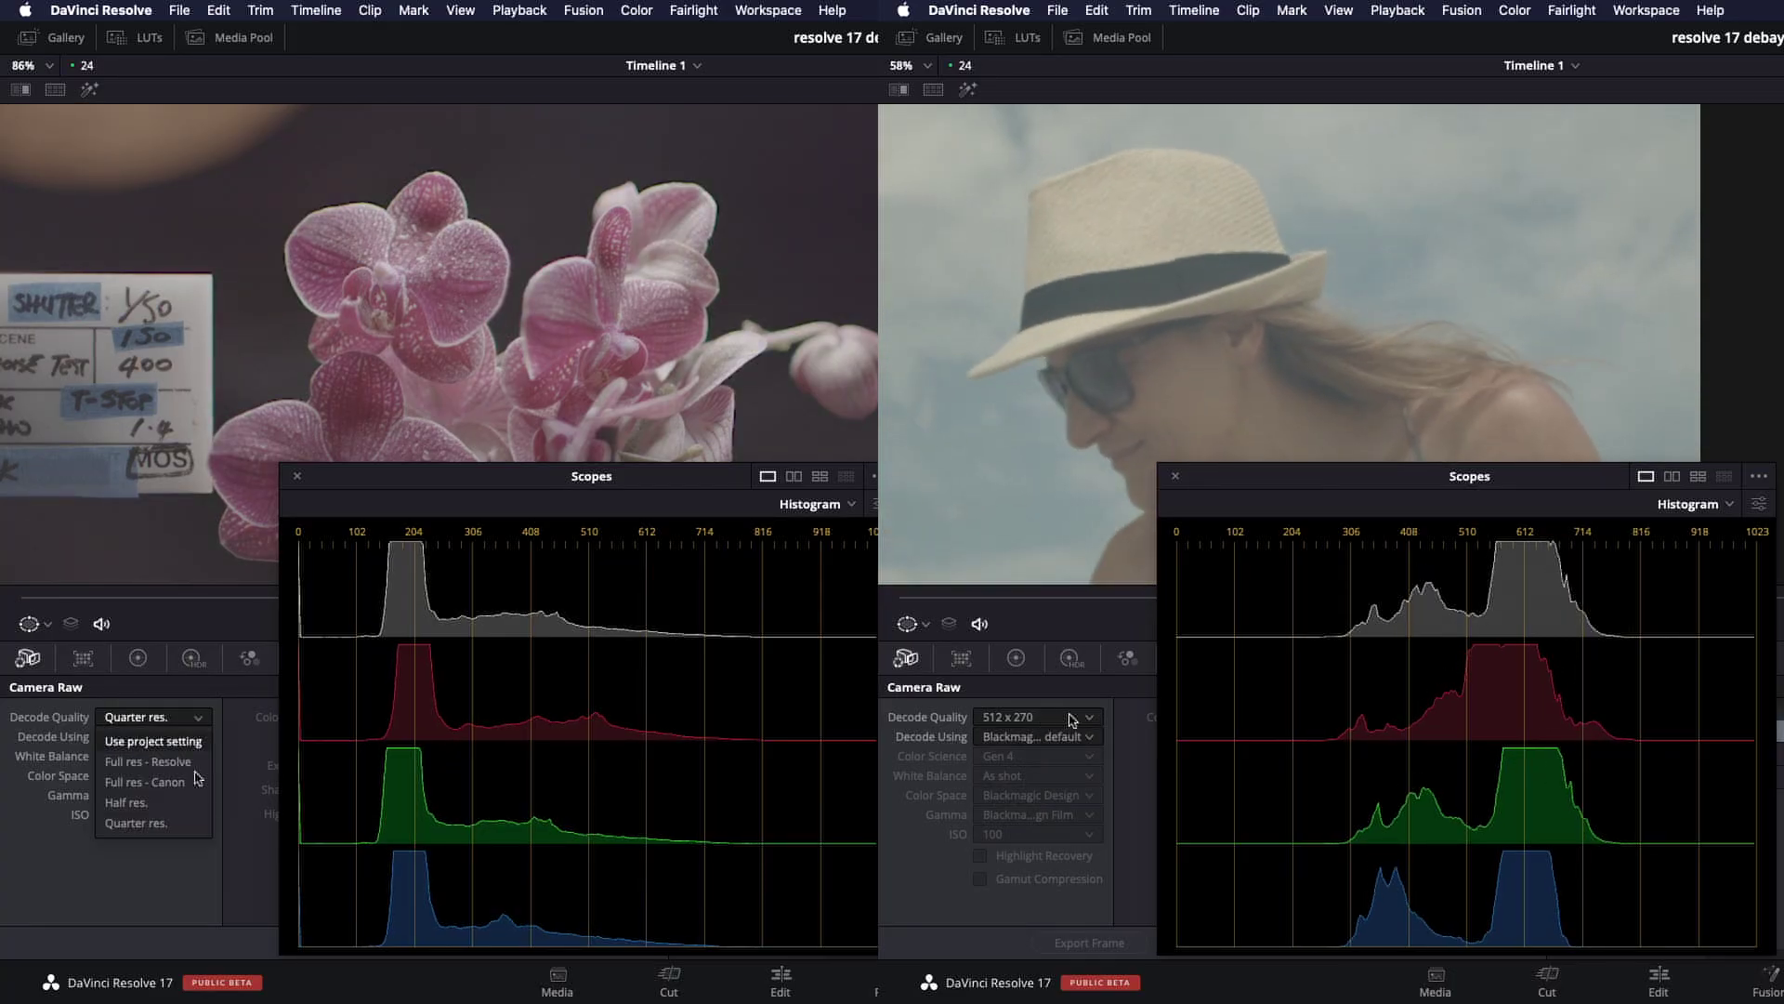
left_click(197, 779)
left_click(1071, 721)
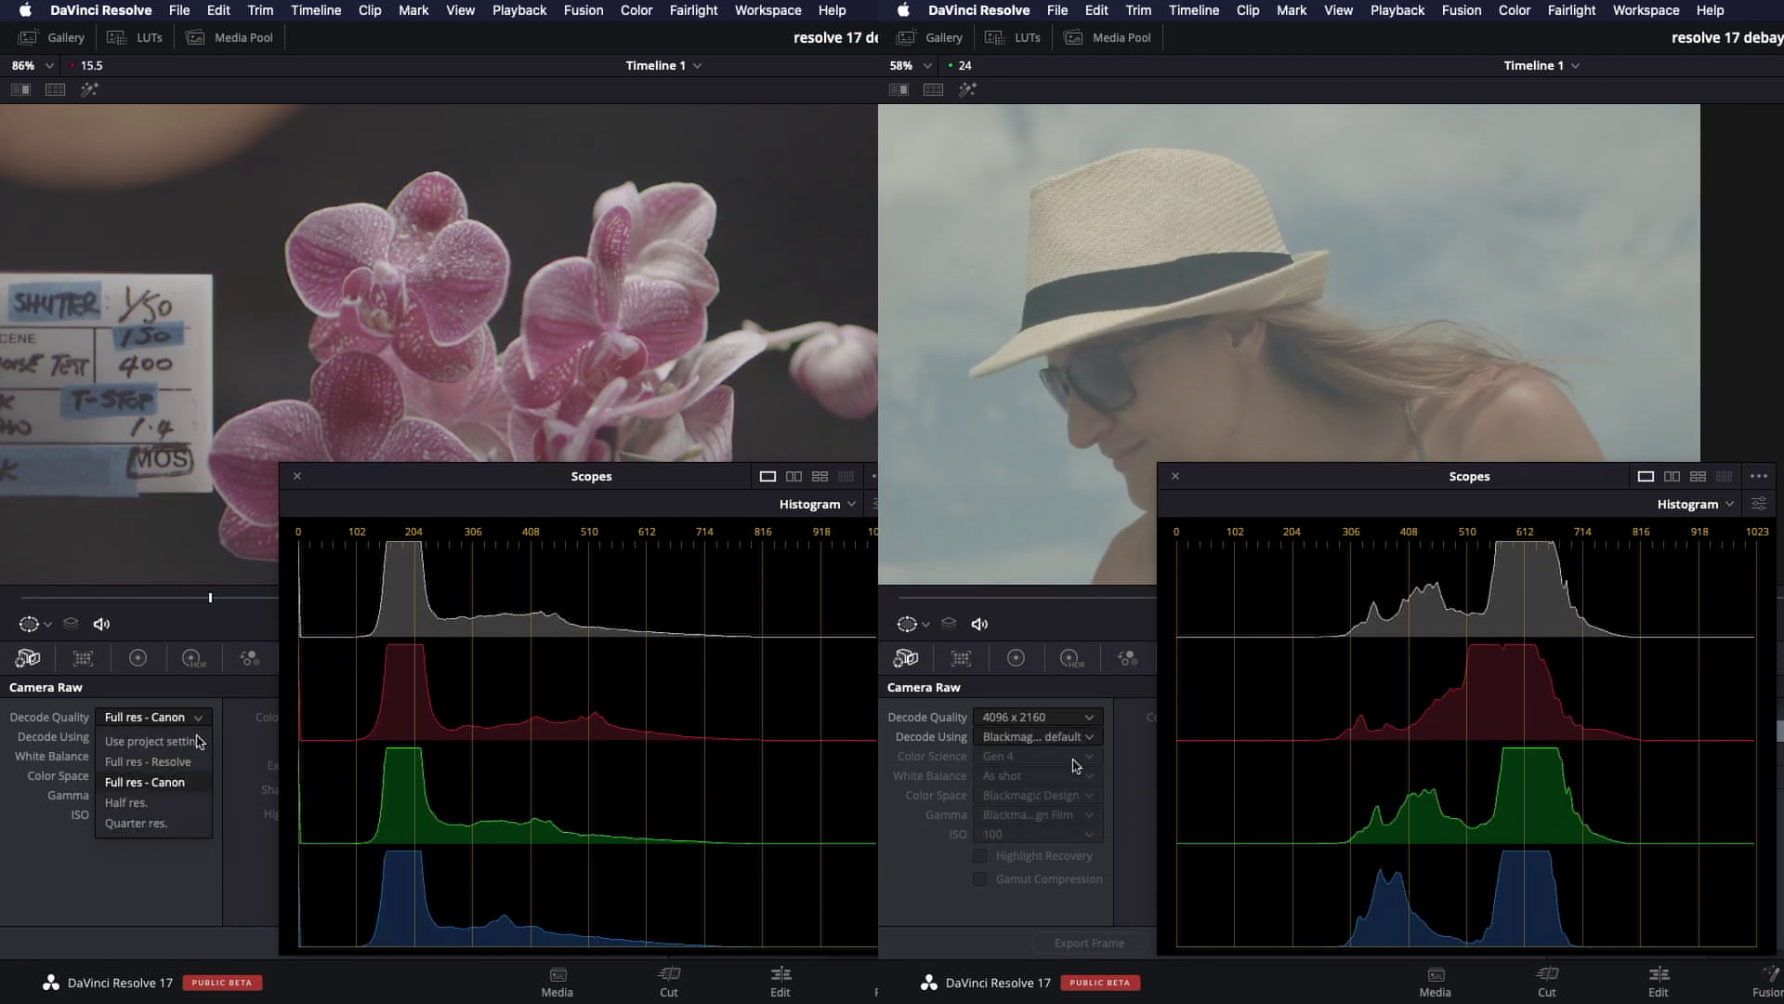
left_click(176, 822)
left_click(1100, 721)
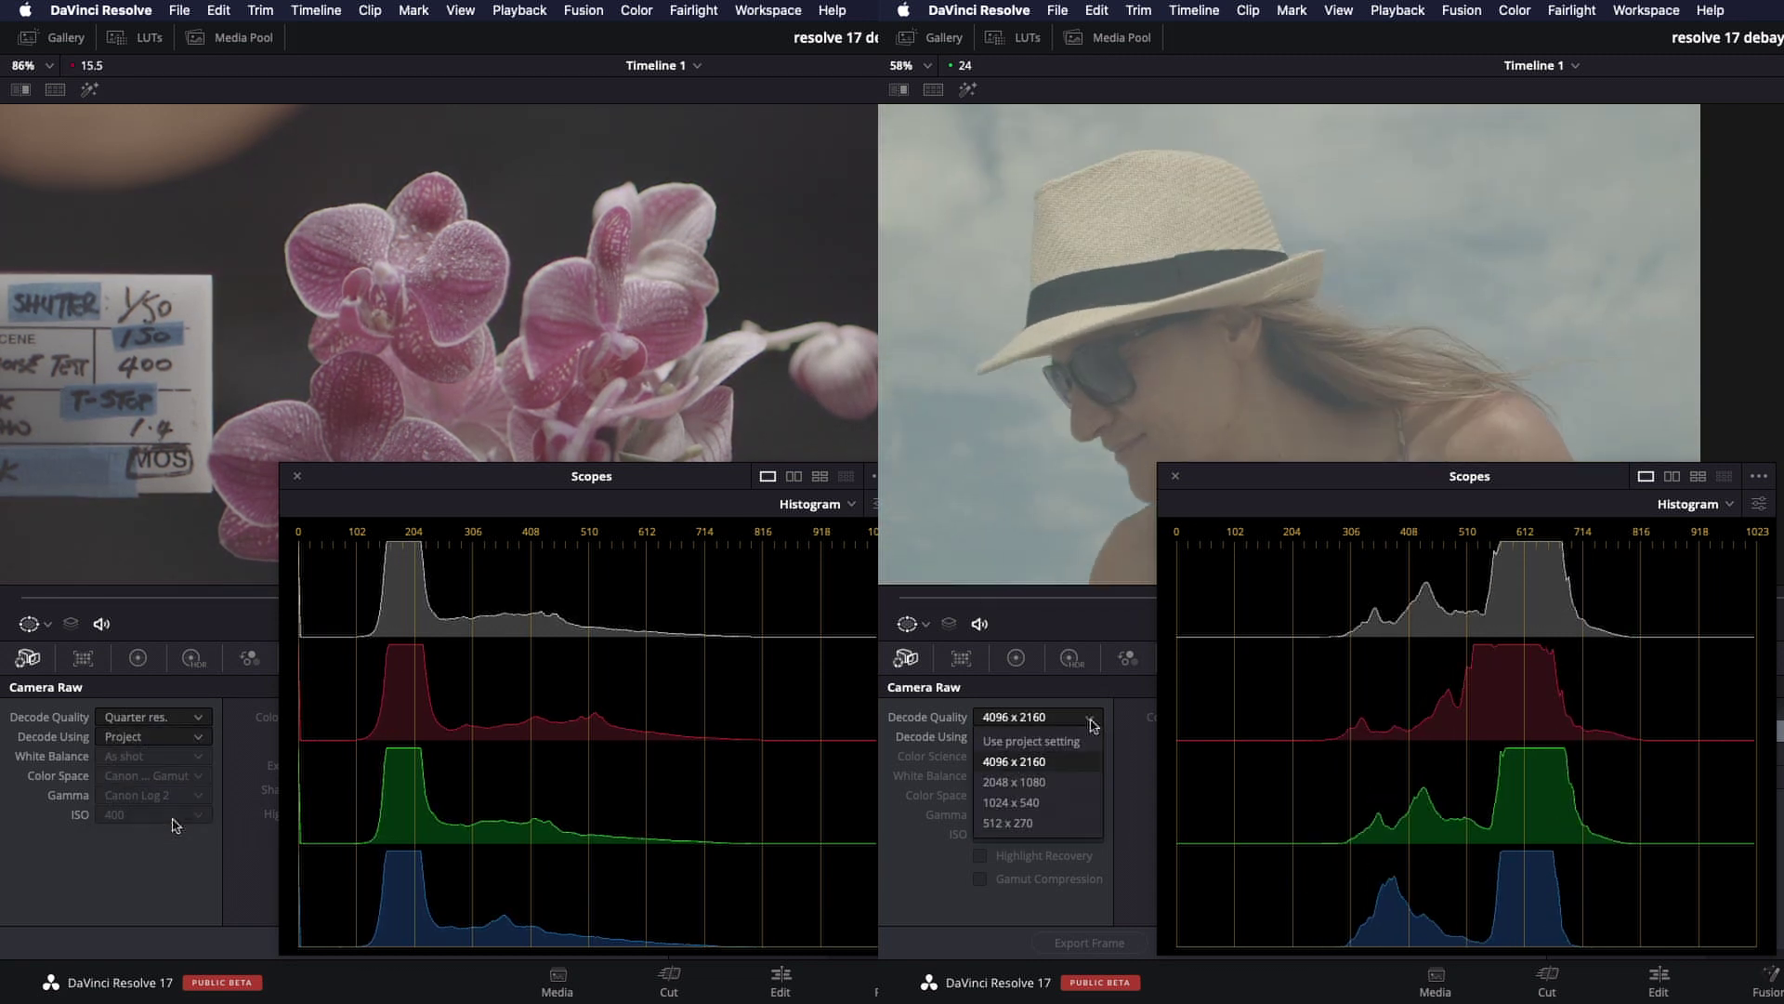
left_click(1064, 825)
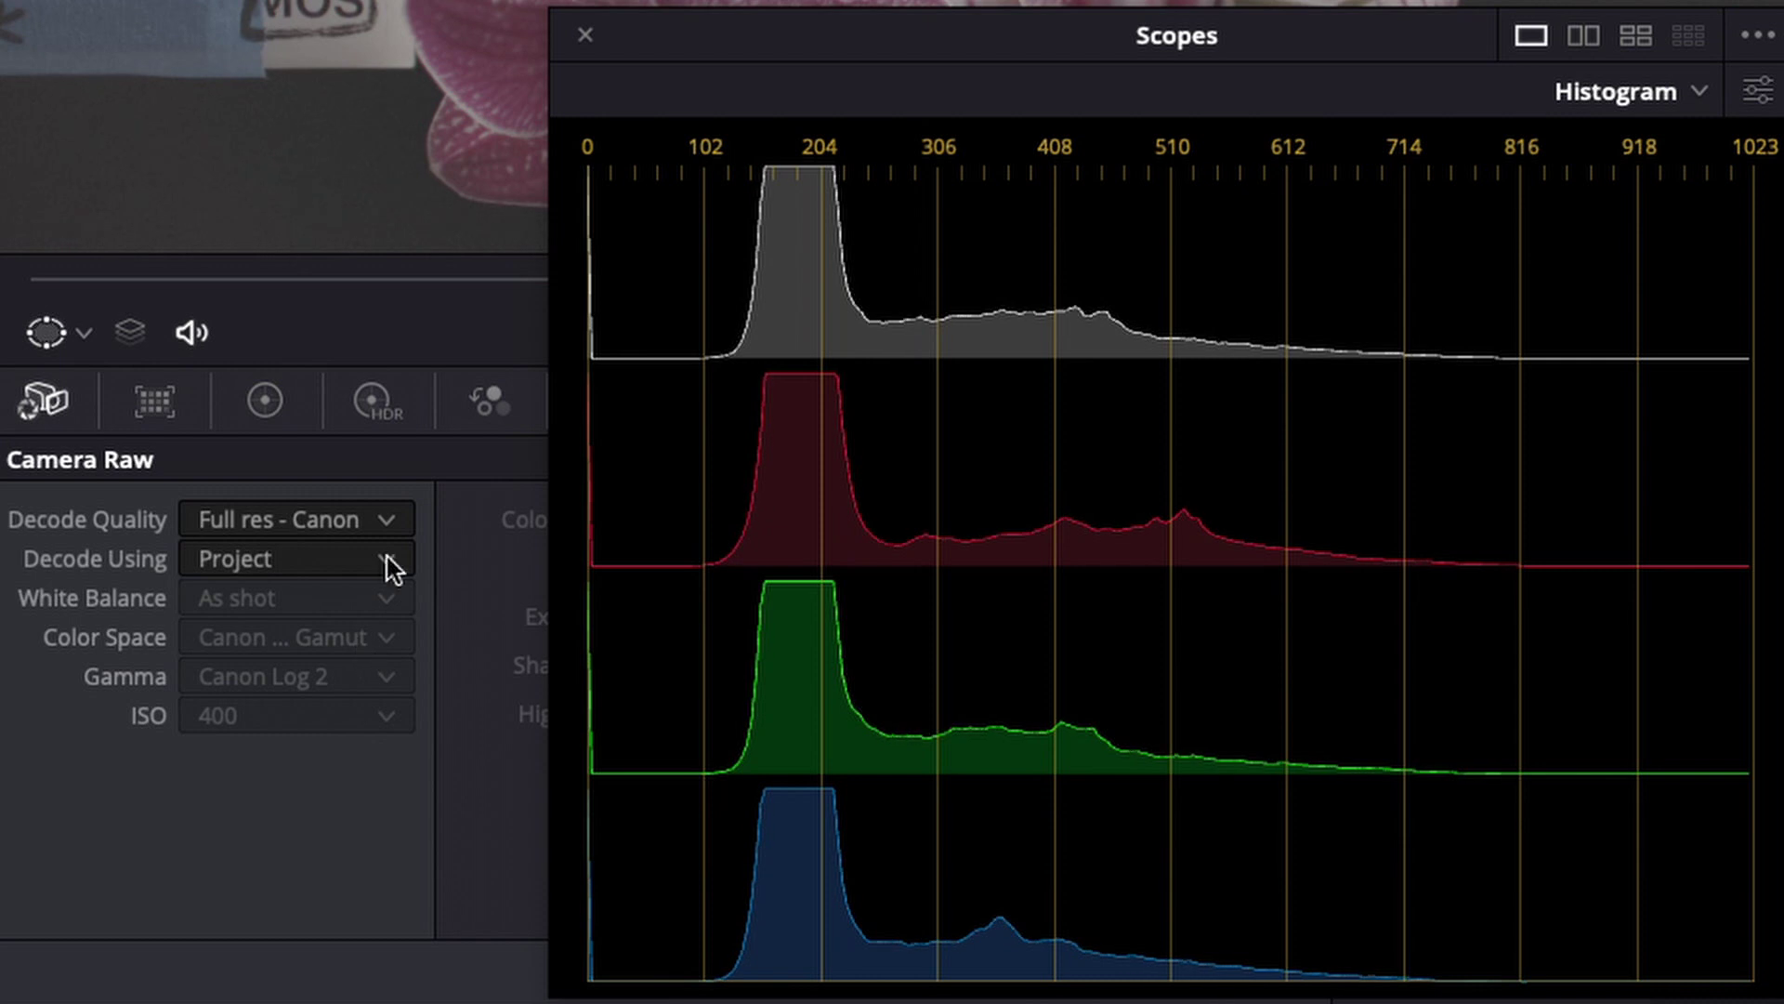
- Drop the Canon clip's Decode Quality to Quarter res. and reopen the quality list
left_click(386, 519)
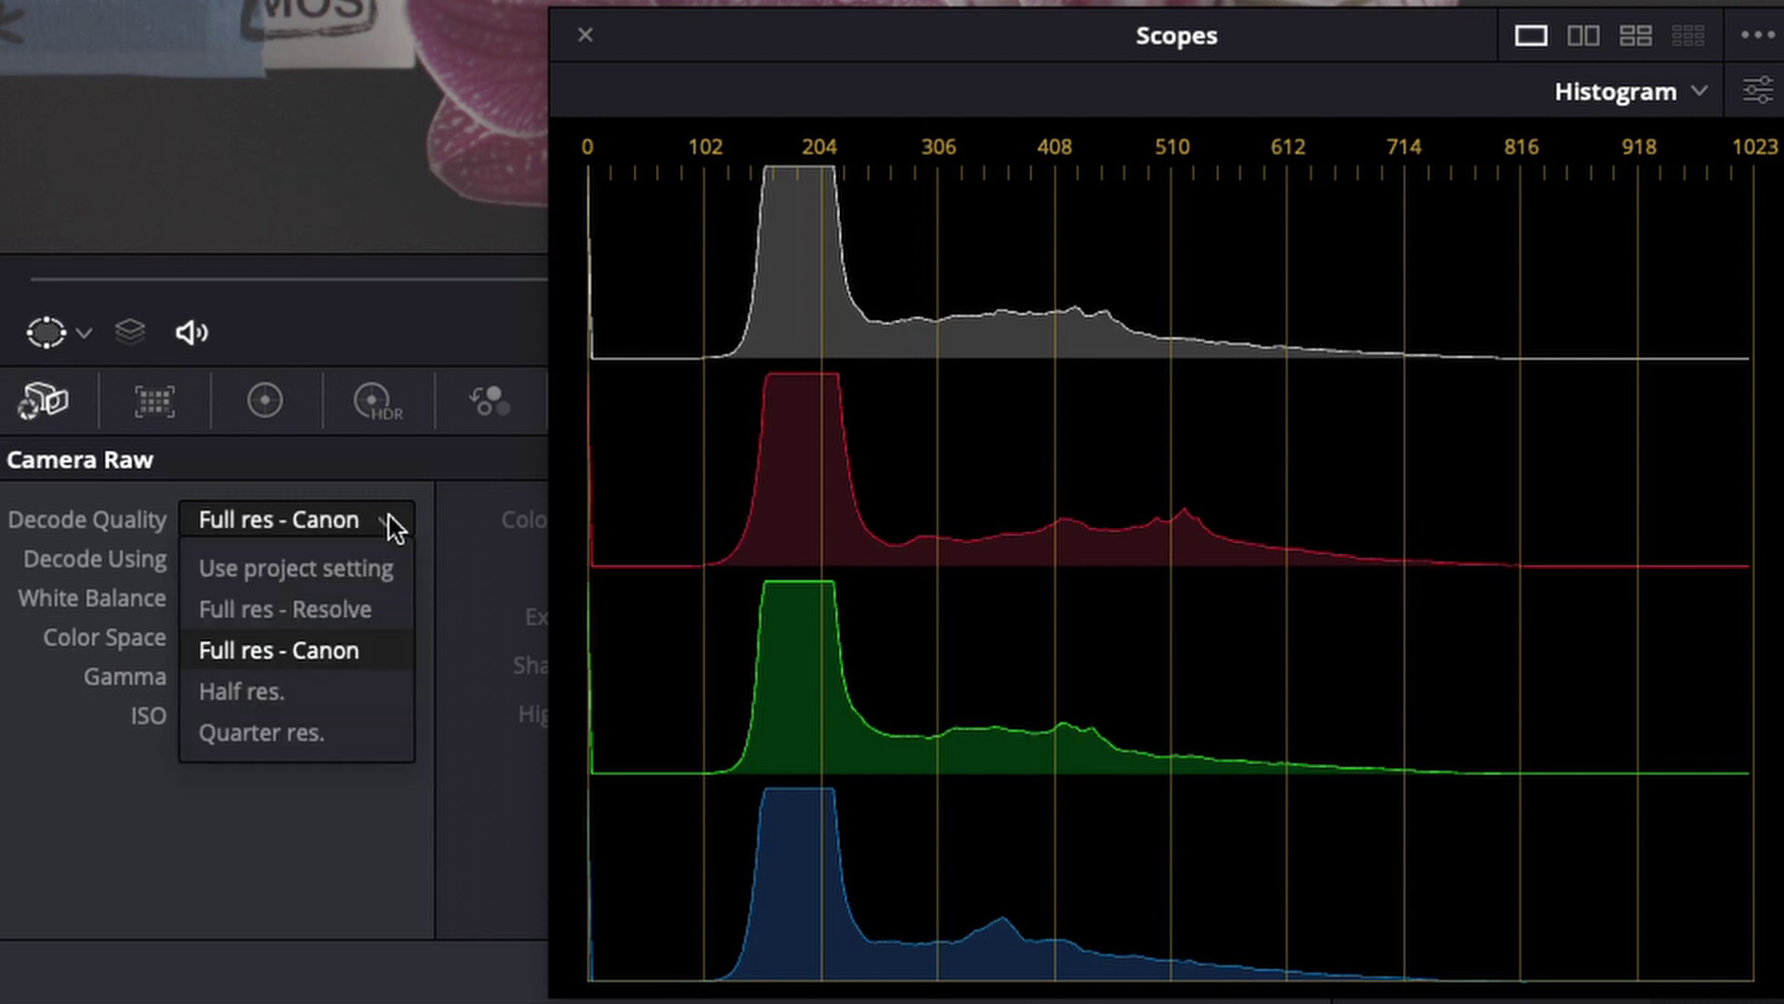
left_click(329, 734)
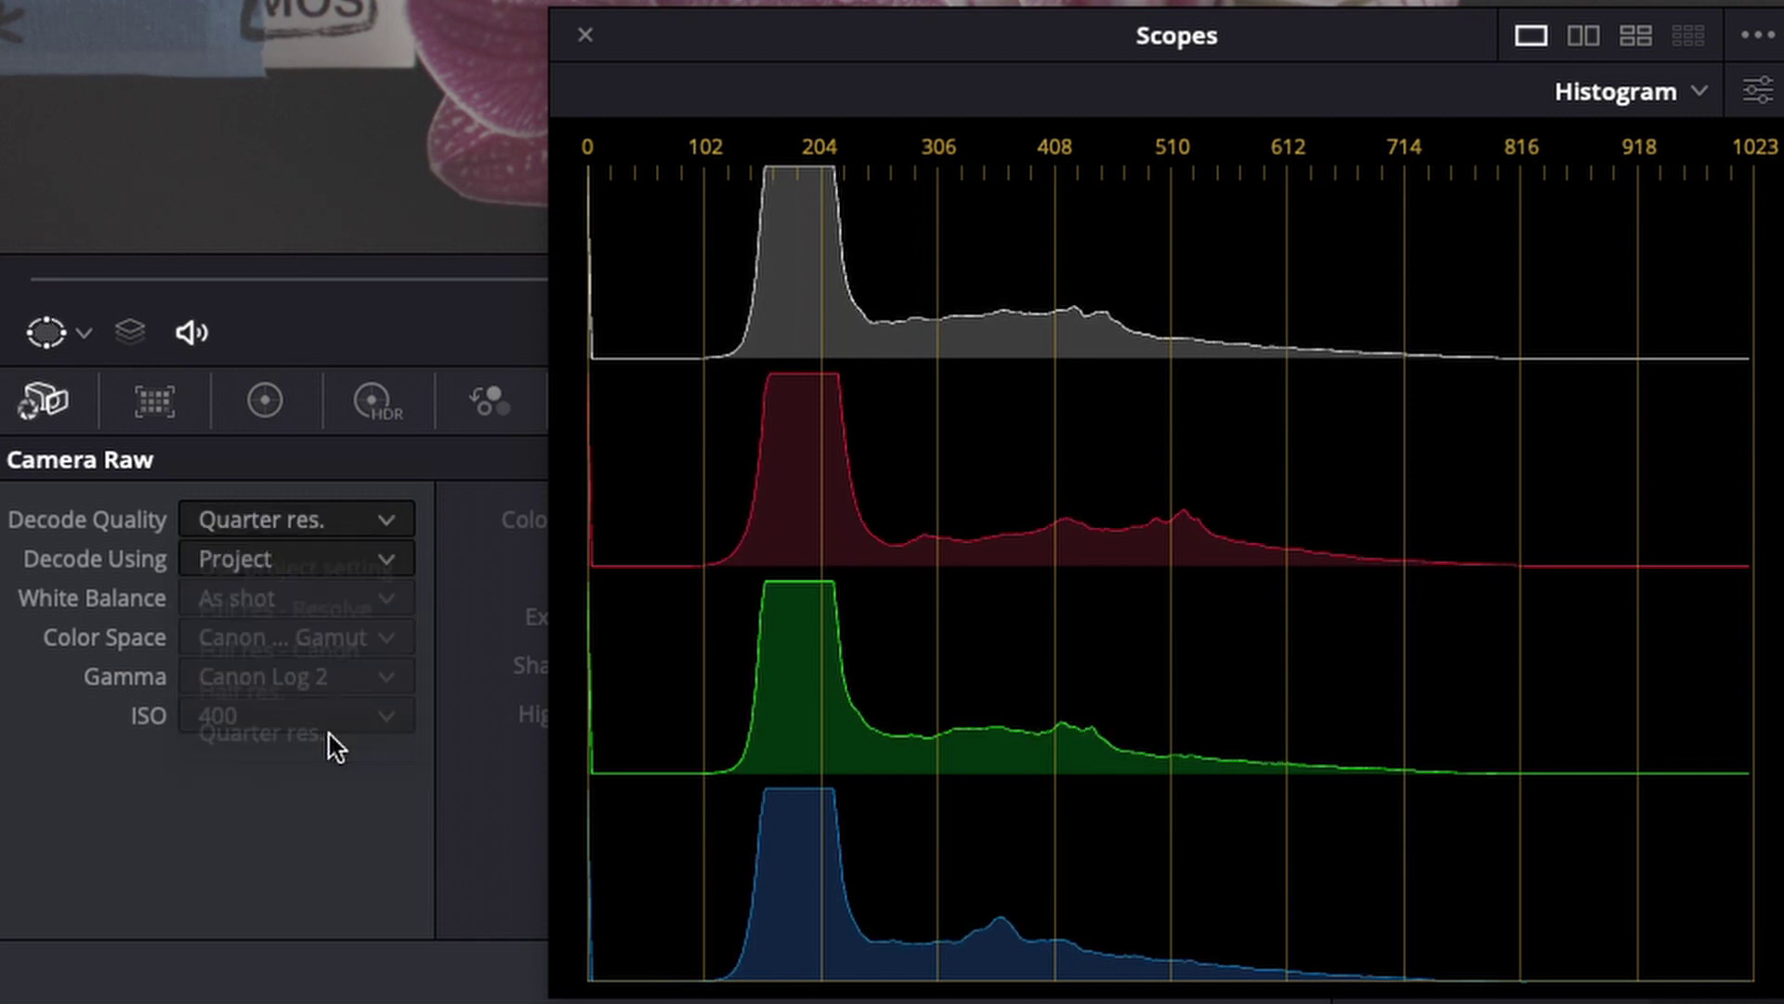
left_click(387, 519)
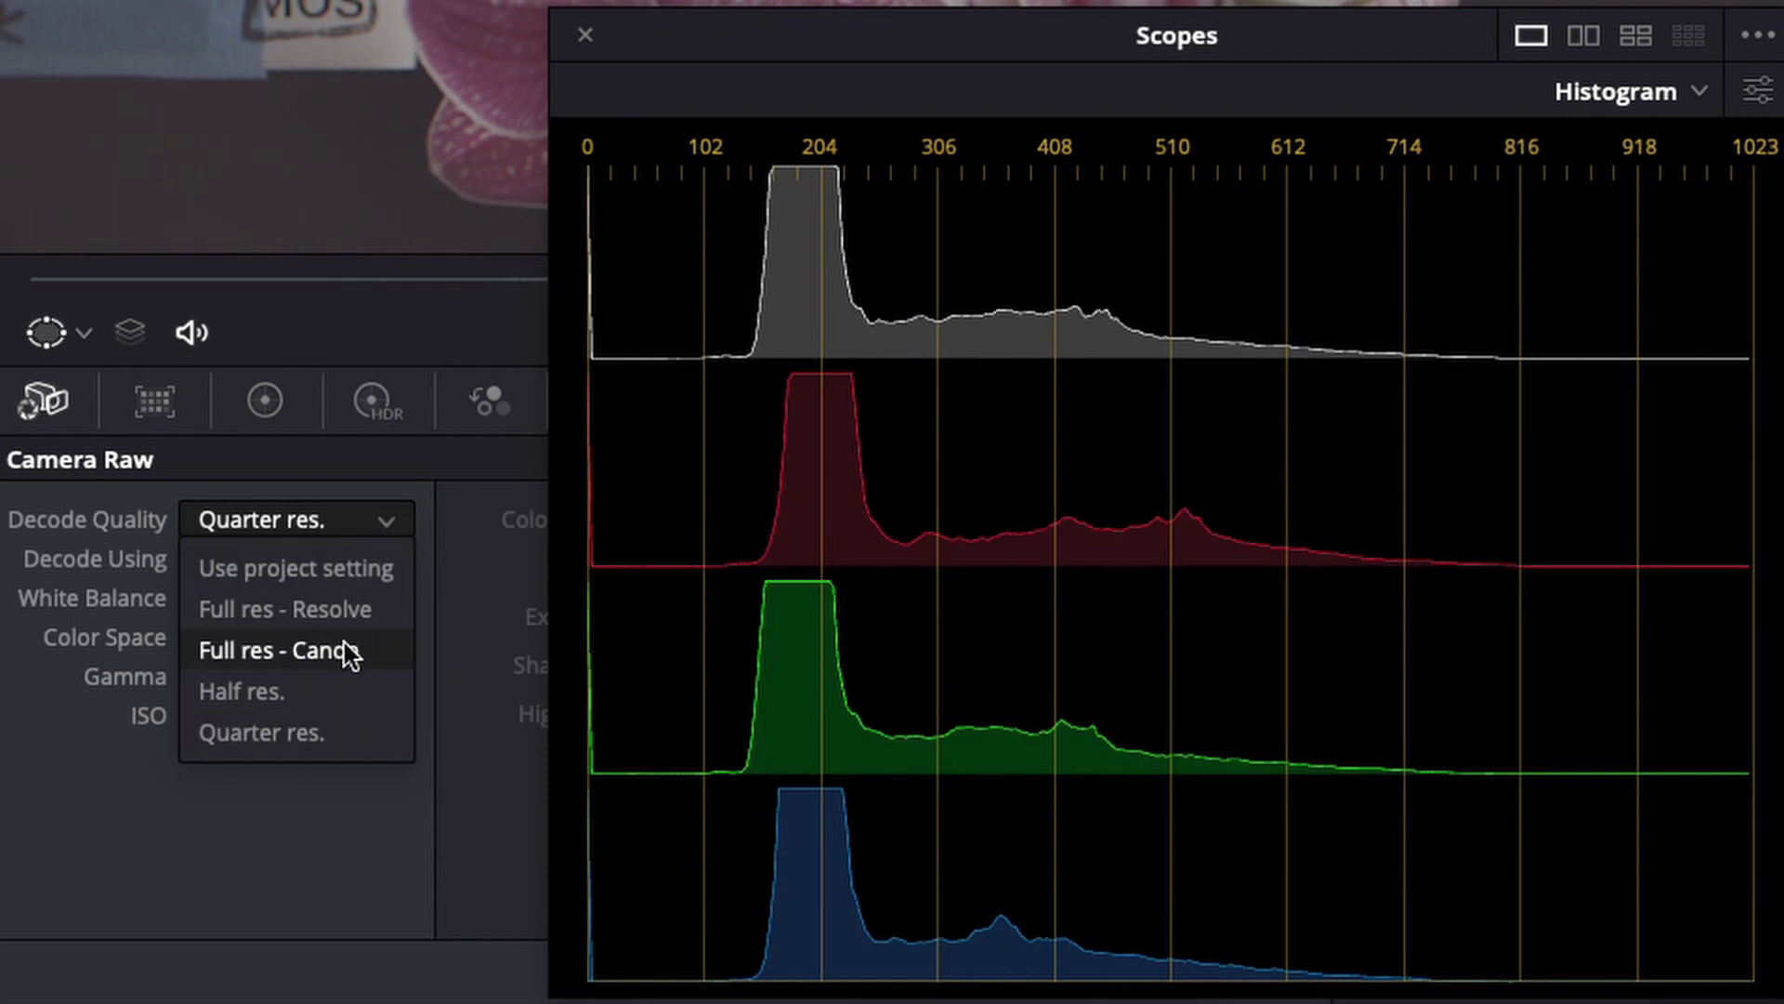